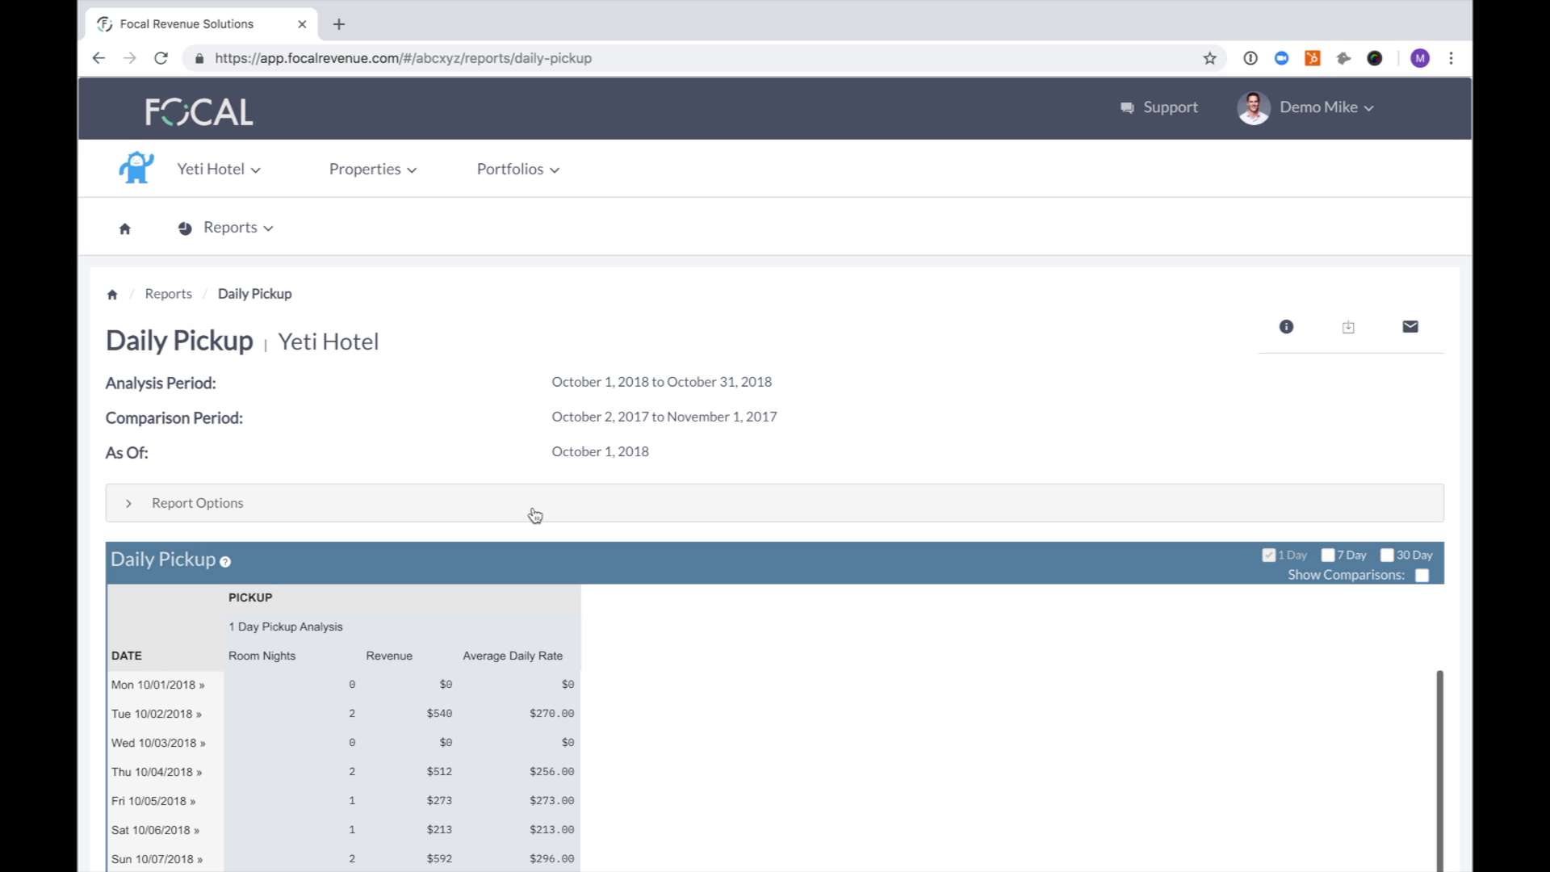
Sort the daily pickup table by 1-day room nights, then by 1-day average daily rate, highest first, and review the dates
scroll(534, 515, "down", 3)
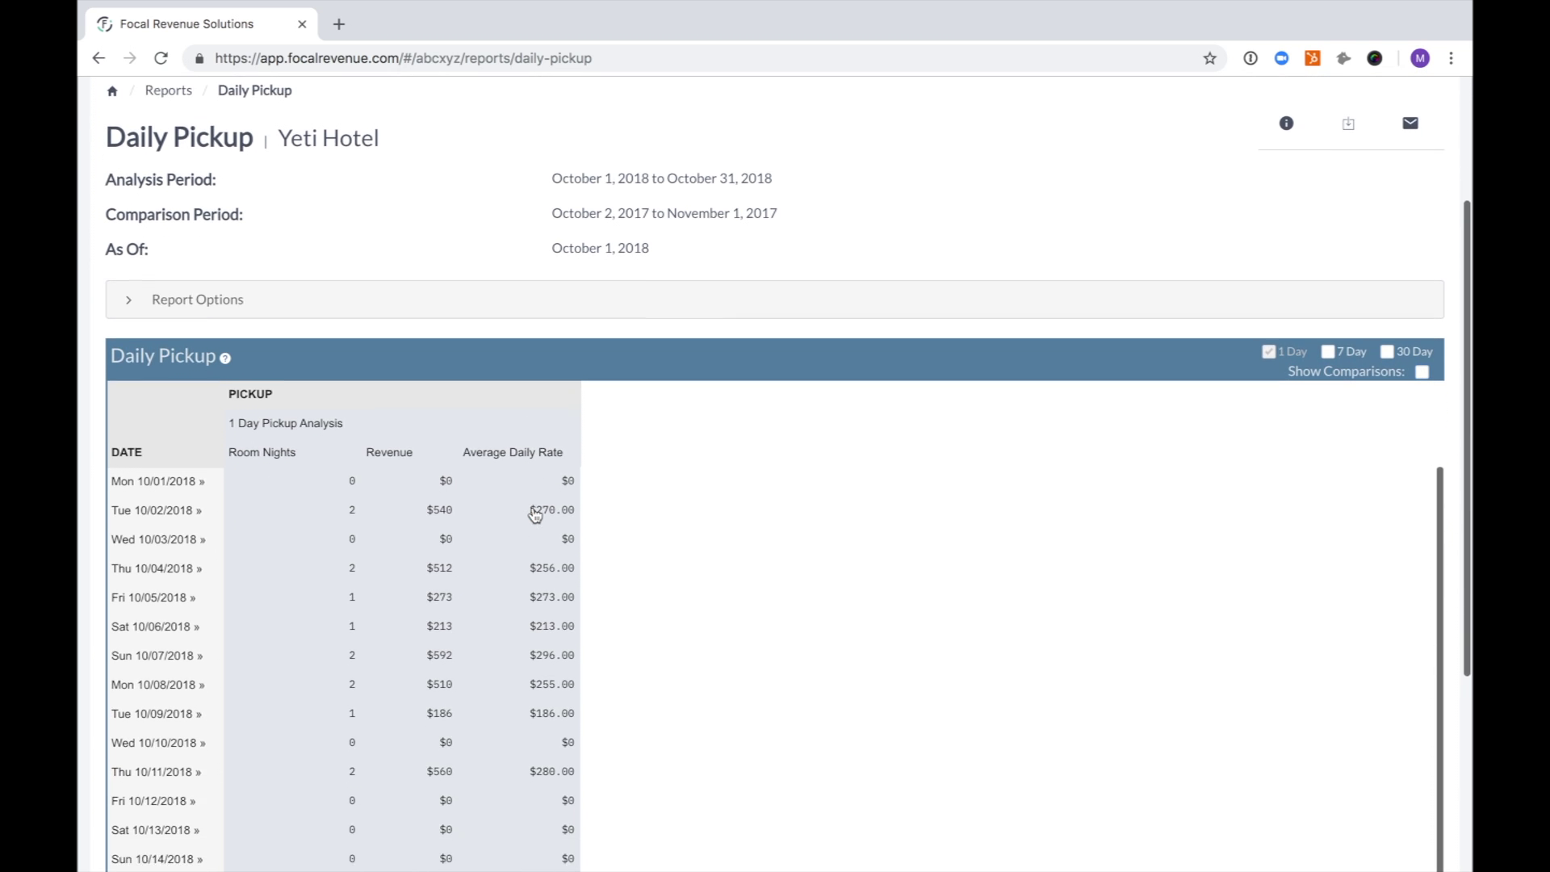
scroll(534, 512, "down", 2)
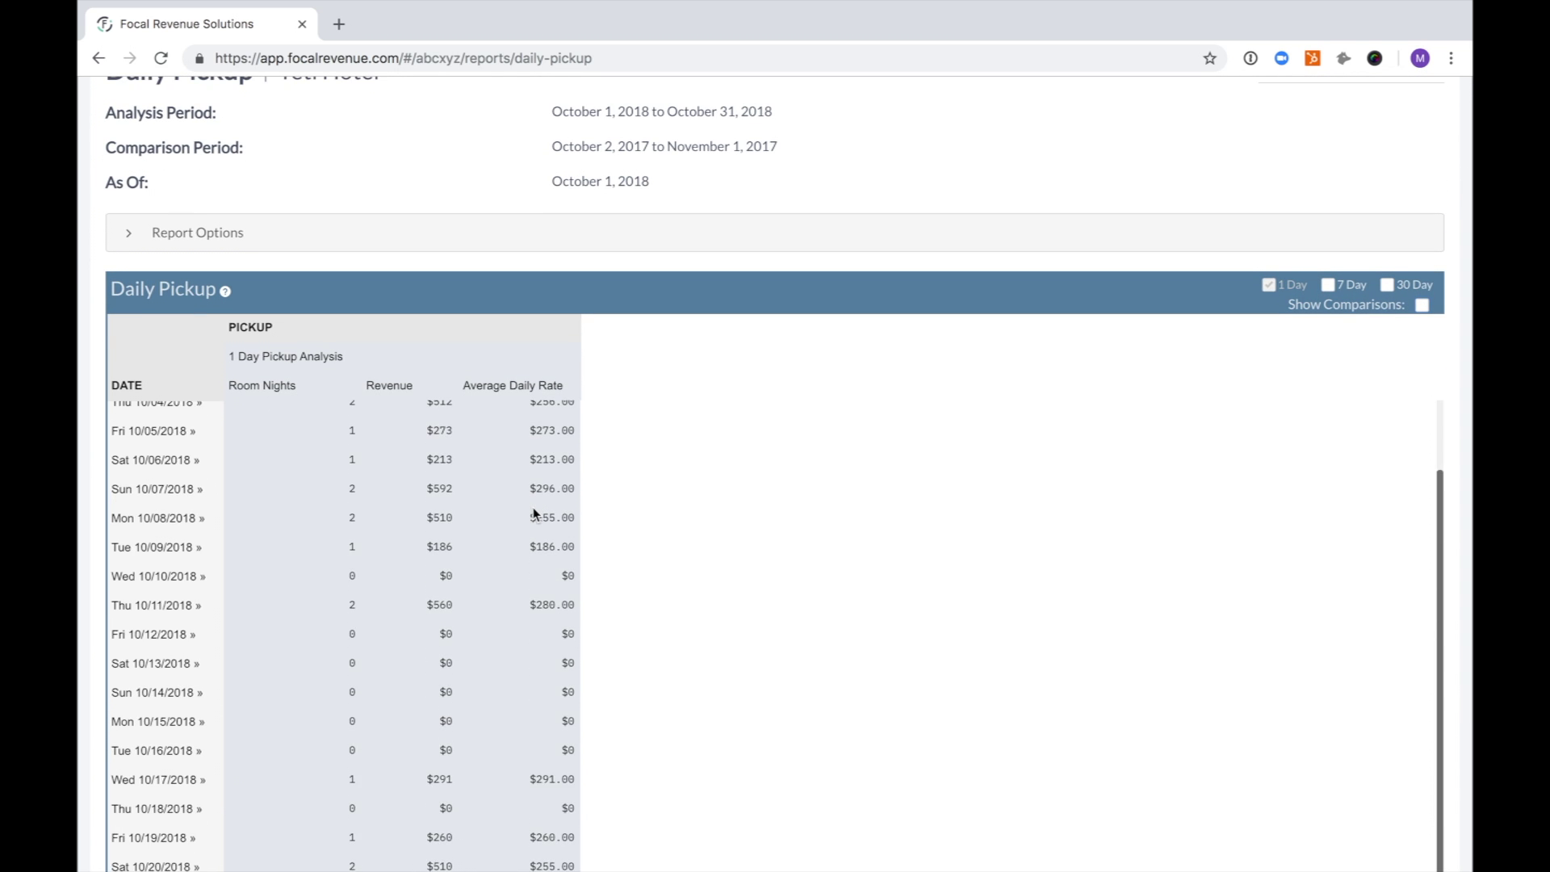
scroll(533, 507, "up", 2)
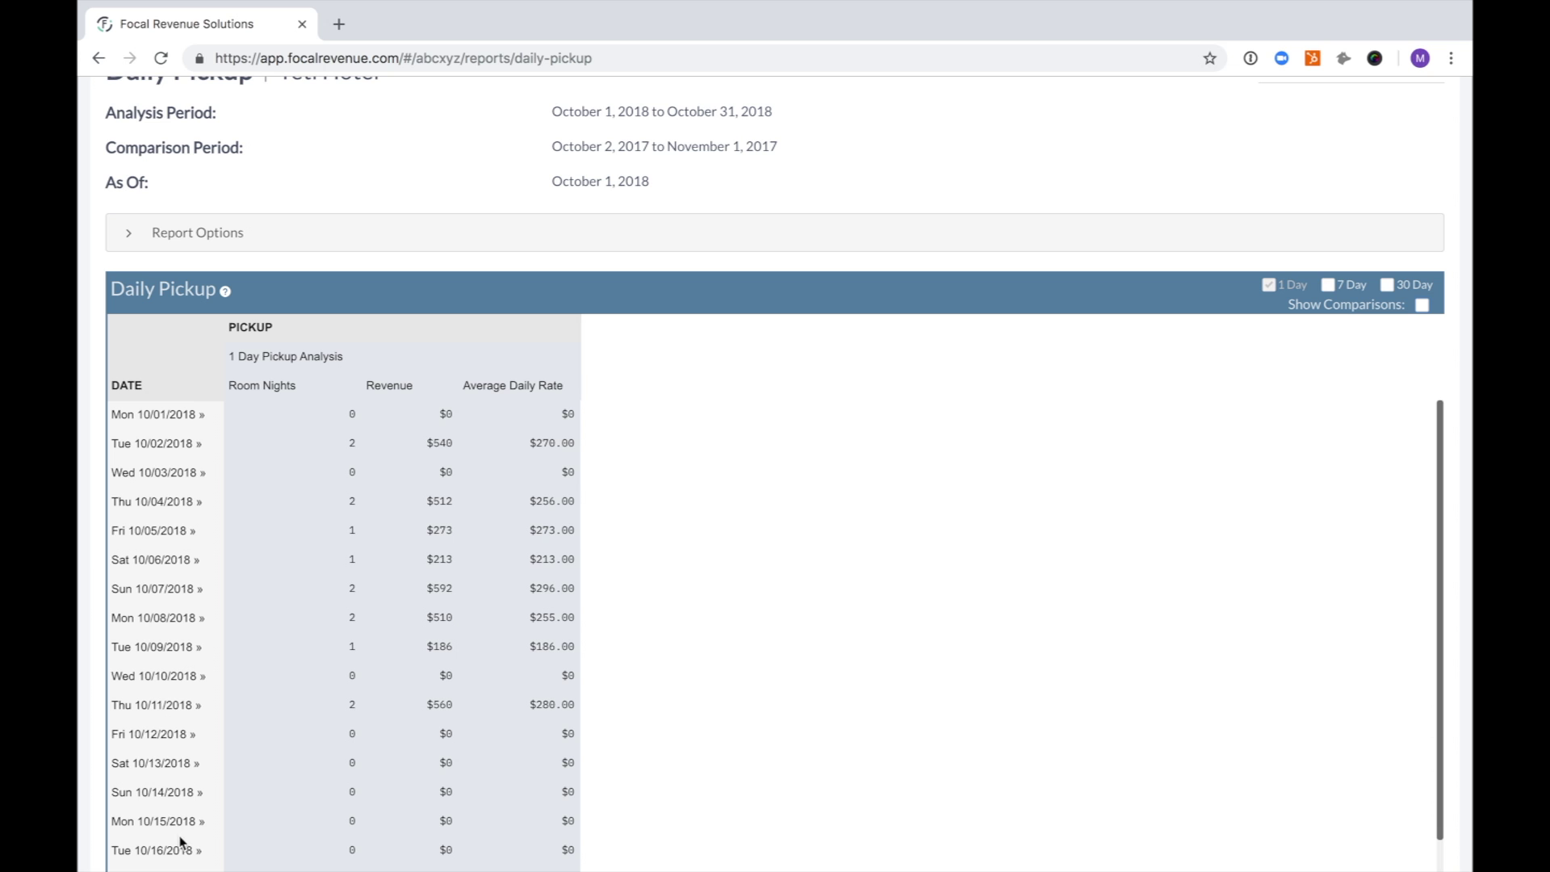
left_click(354, 393)
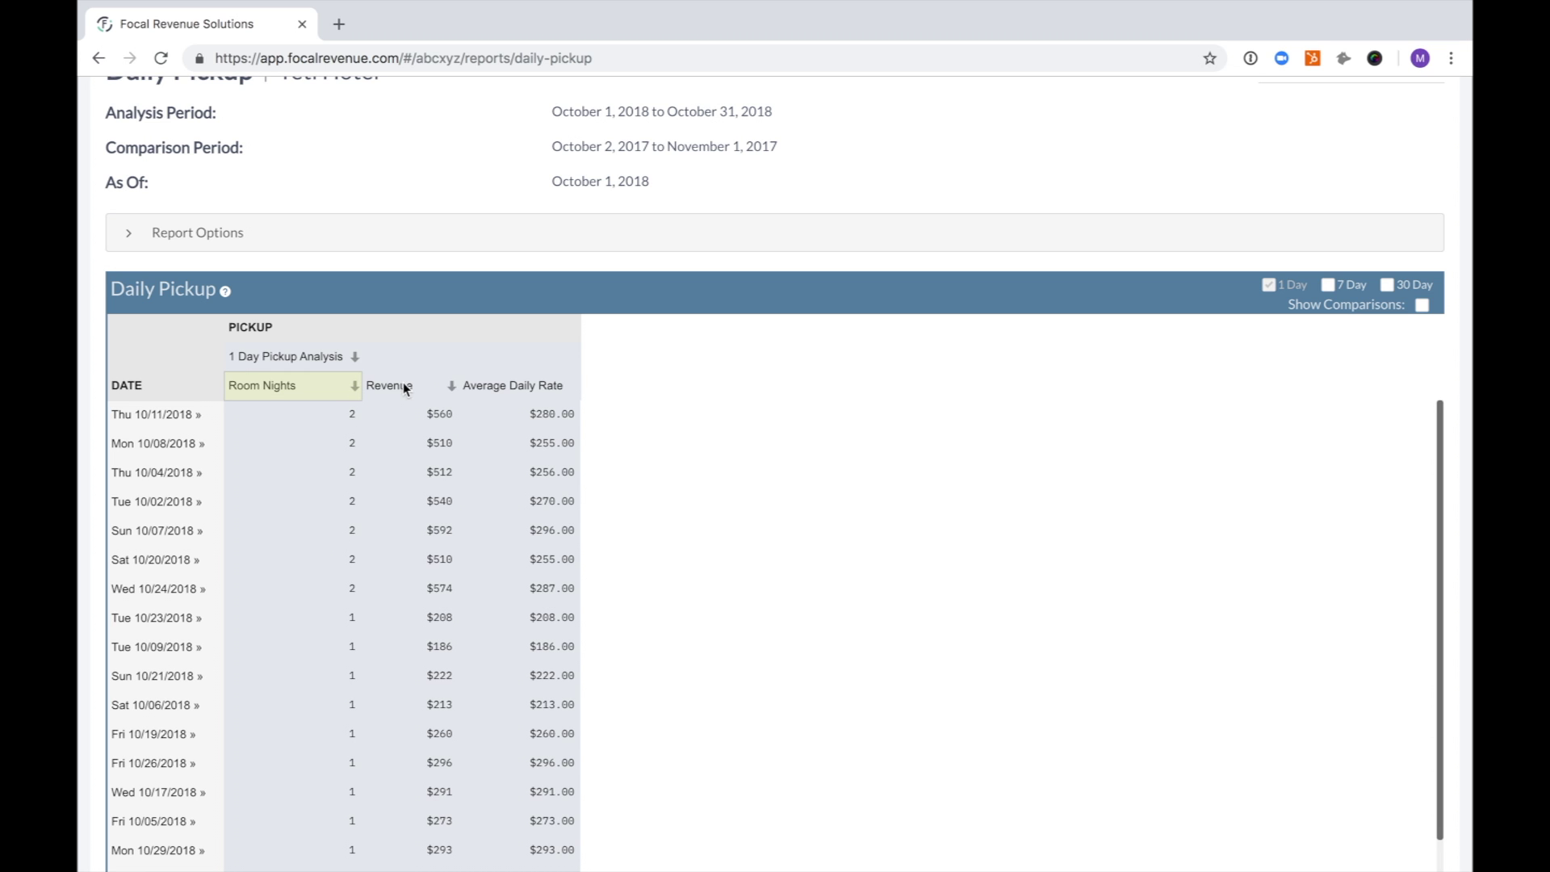
left_click(574, 386)
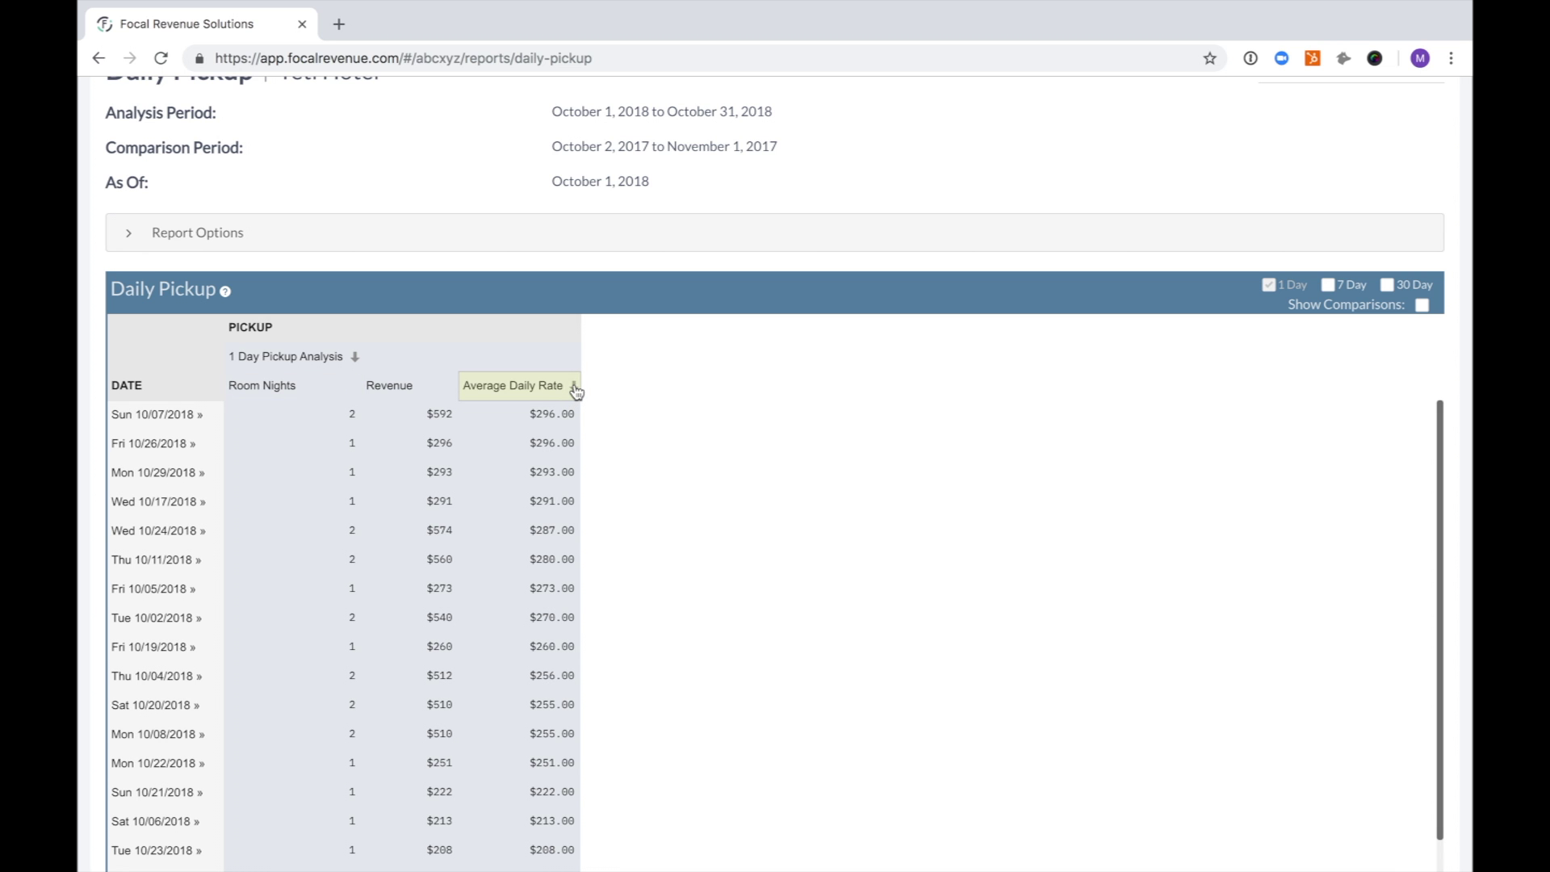
scroll(518, 533, "down", 2)
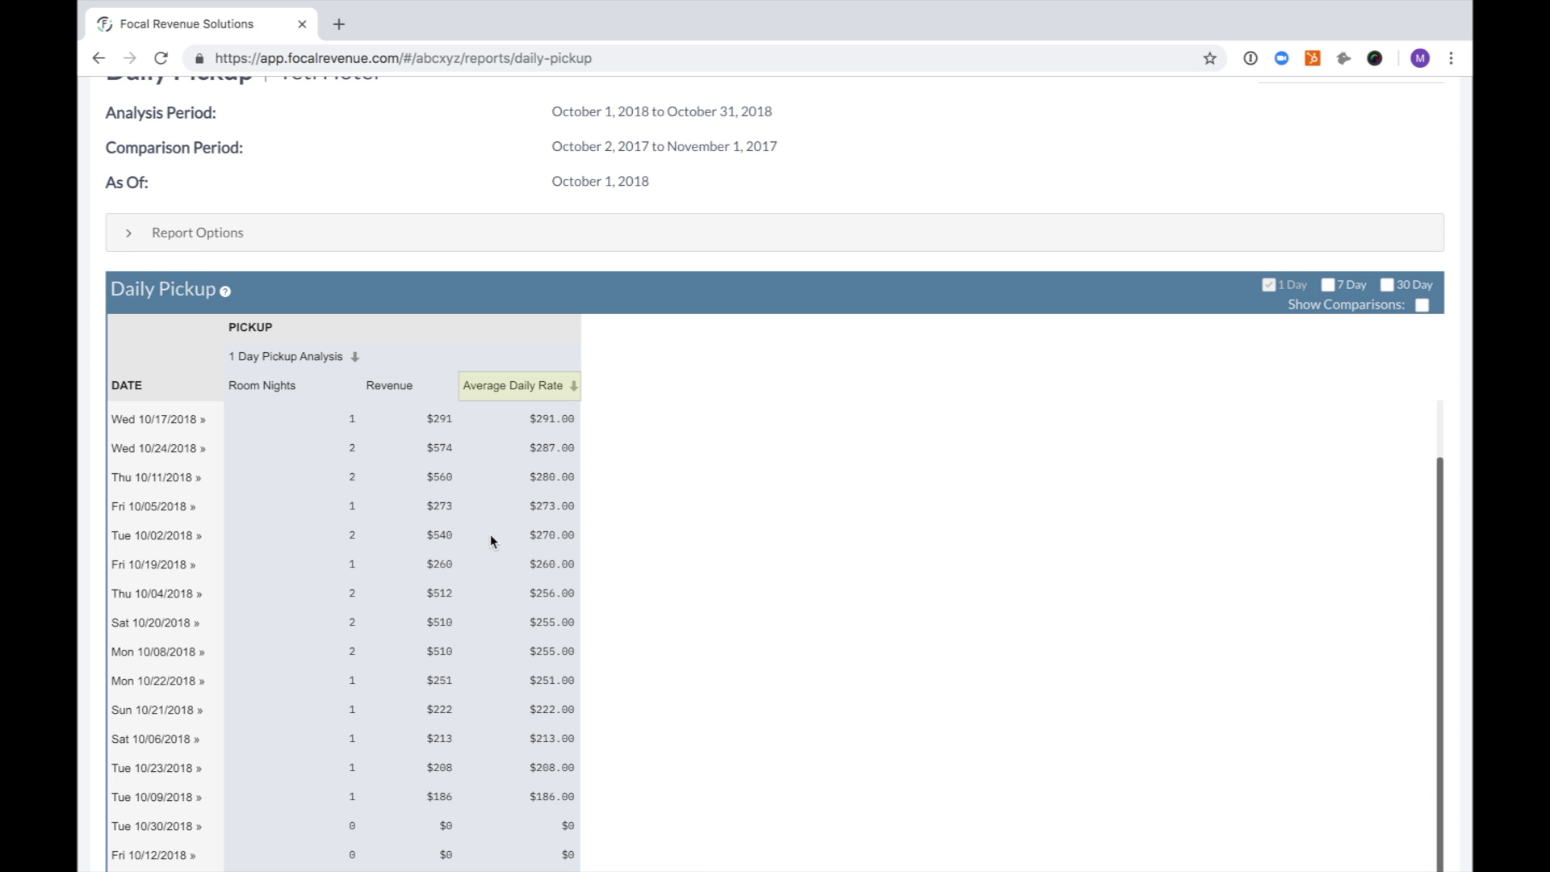
Add the 7-day and 30-day pickup analyses and sort the table by 30-day average daily rate, then by 30-day room nights
left_click(1329, 285)
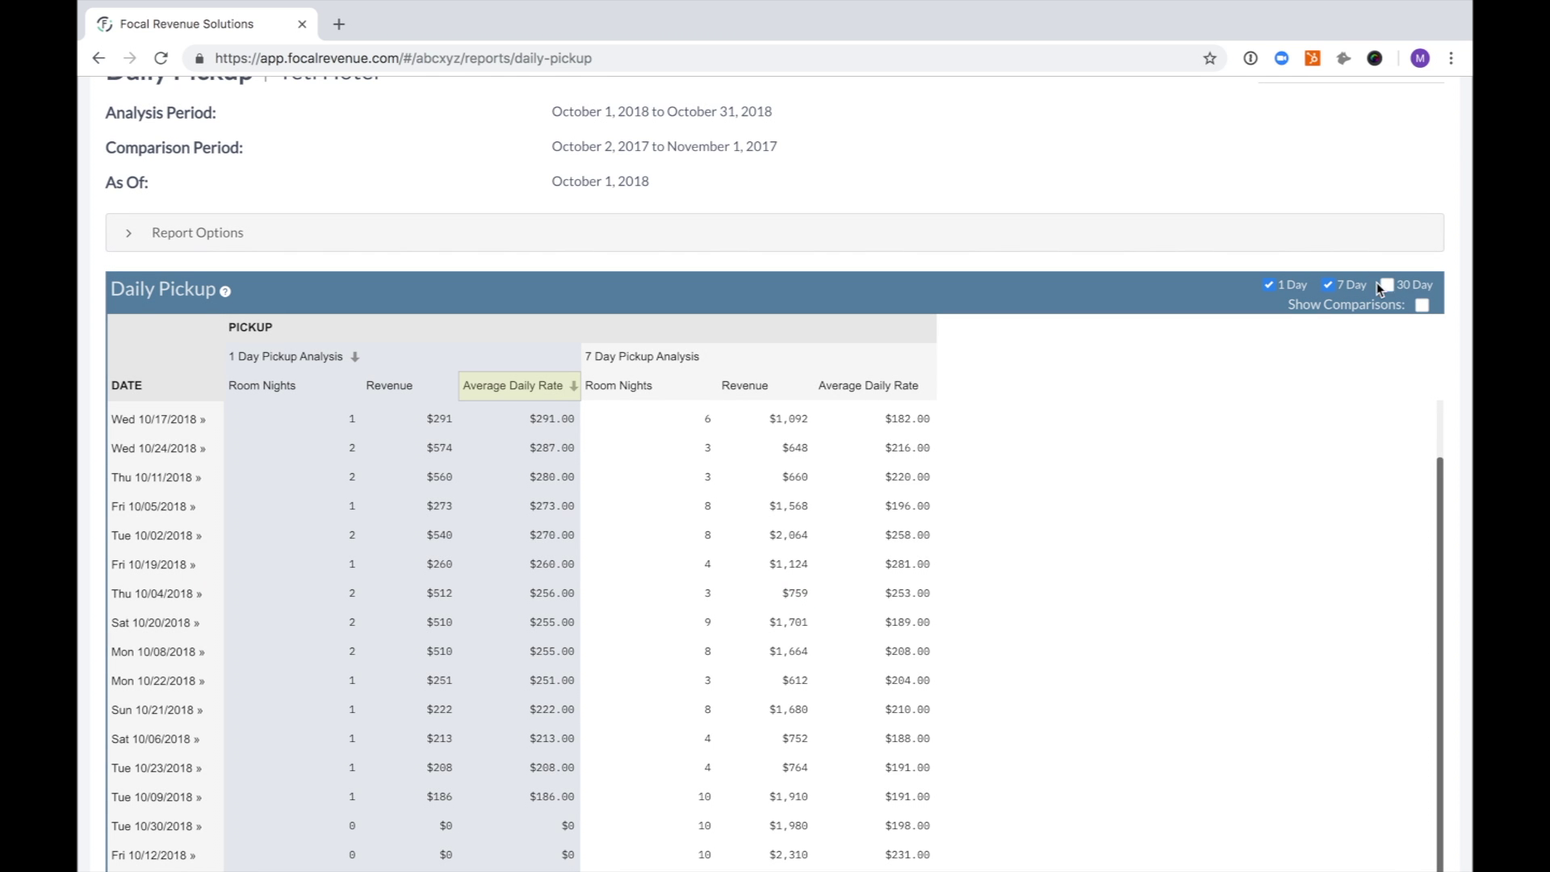
left_click(1389, 285)
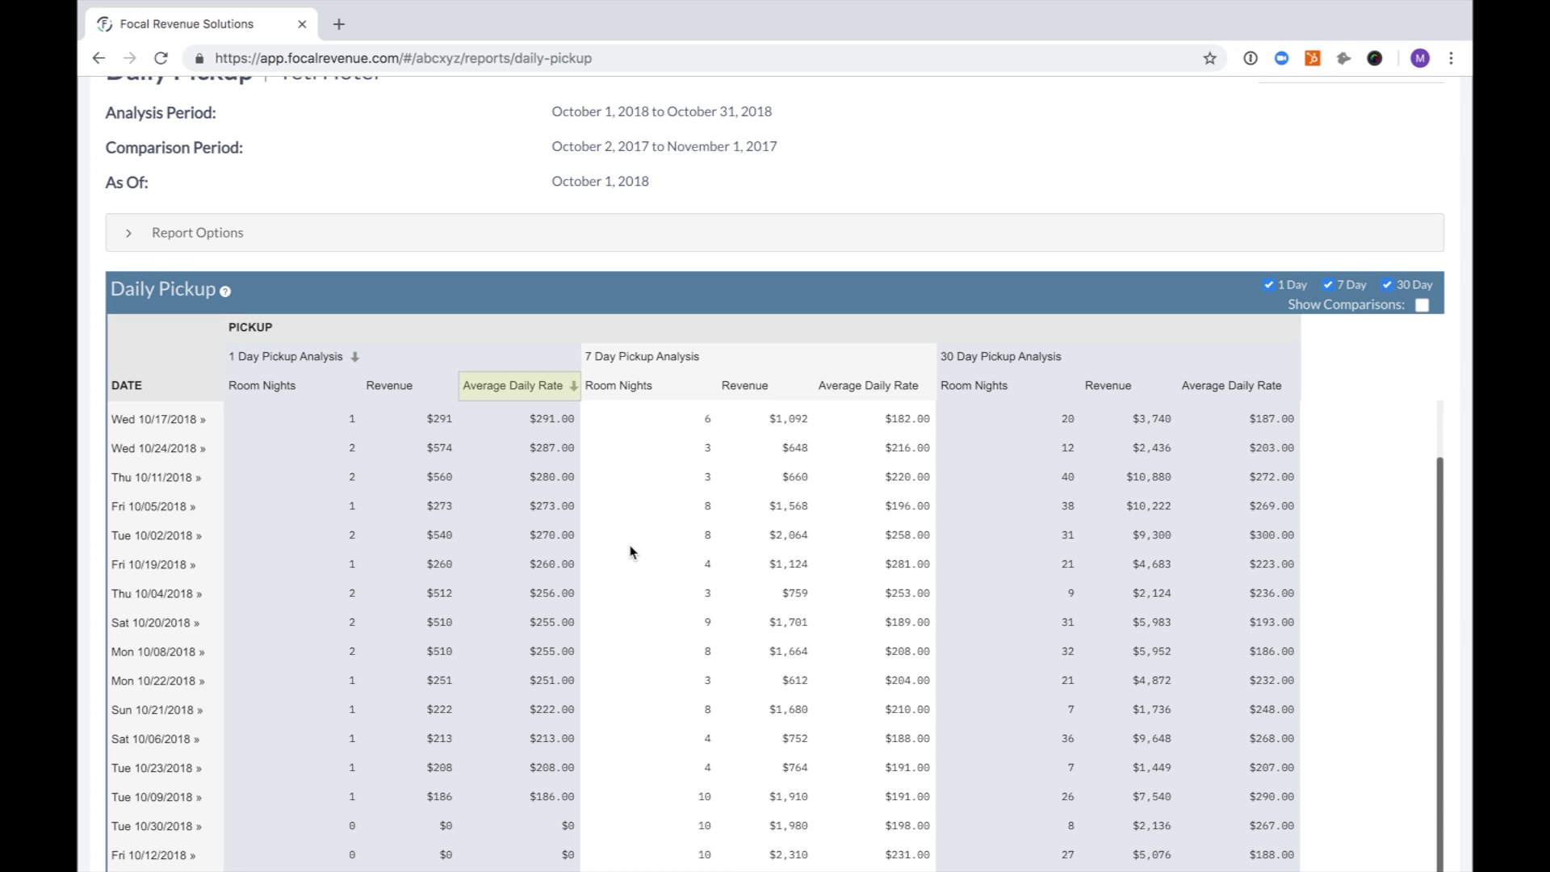
left_click(1292, 389)
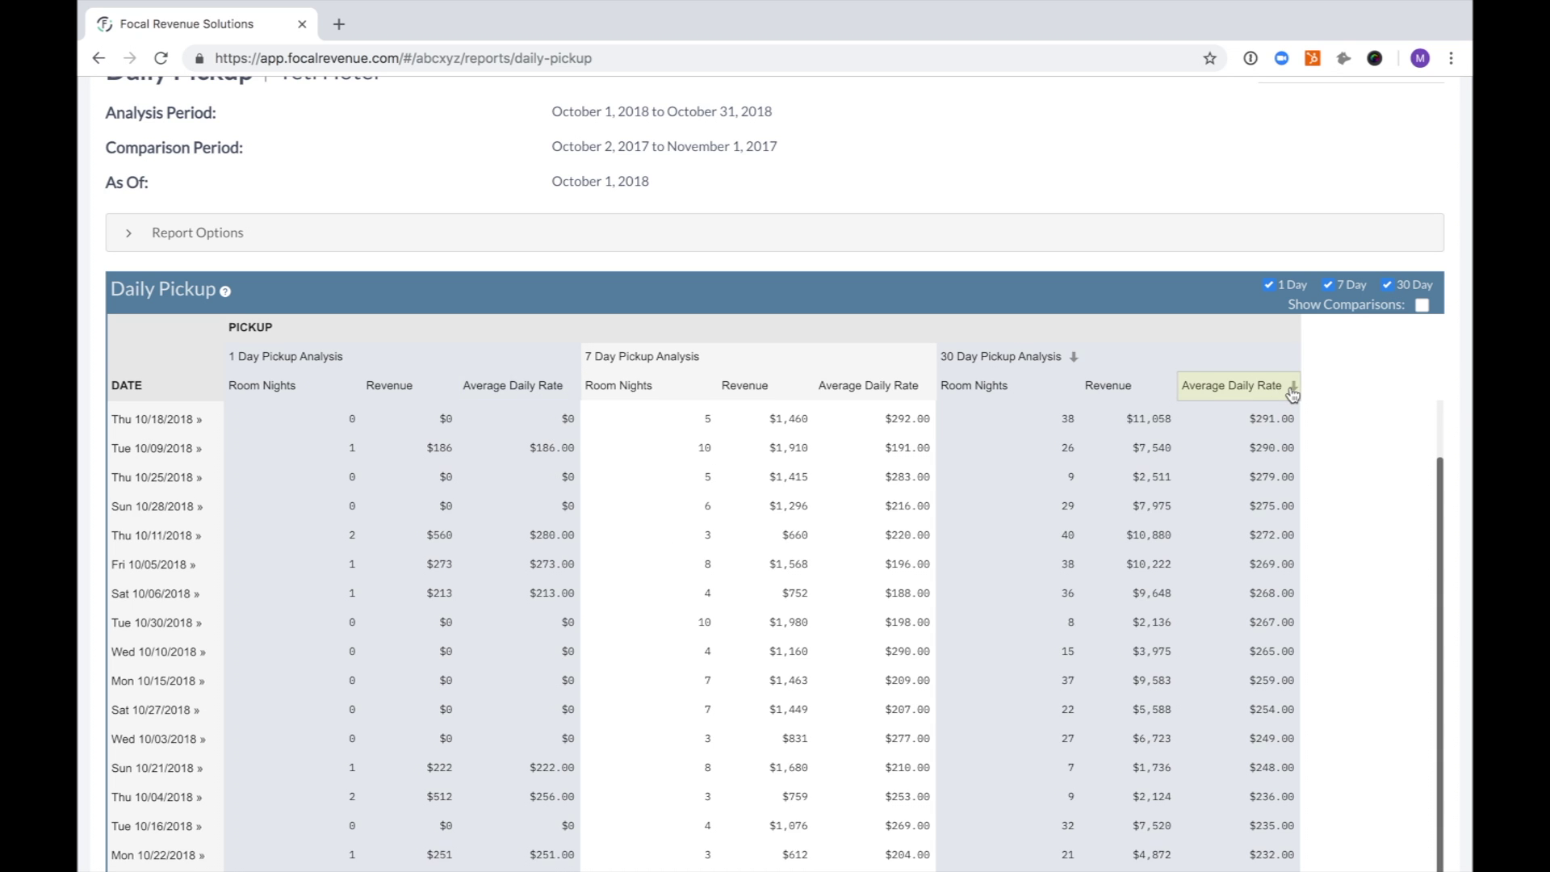
left_click(1071, 388)
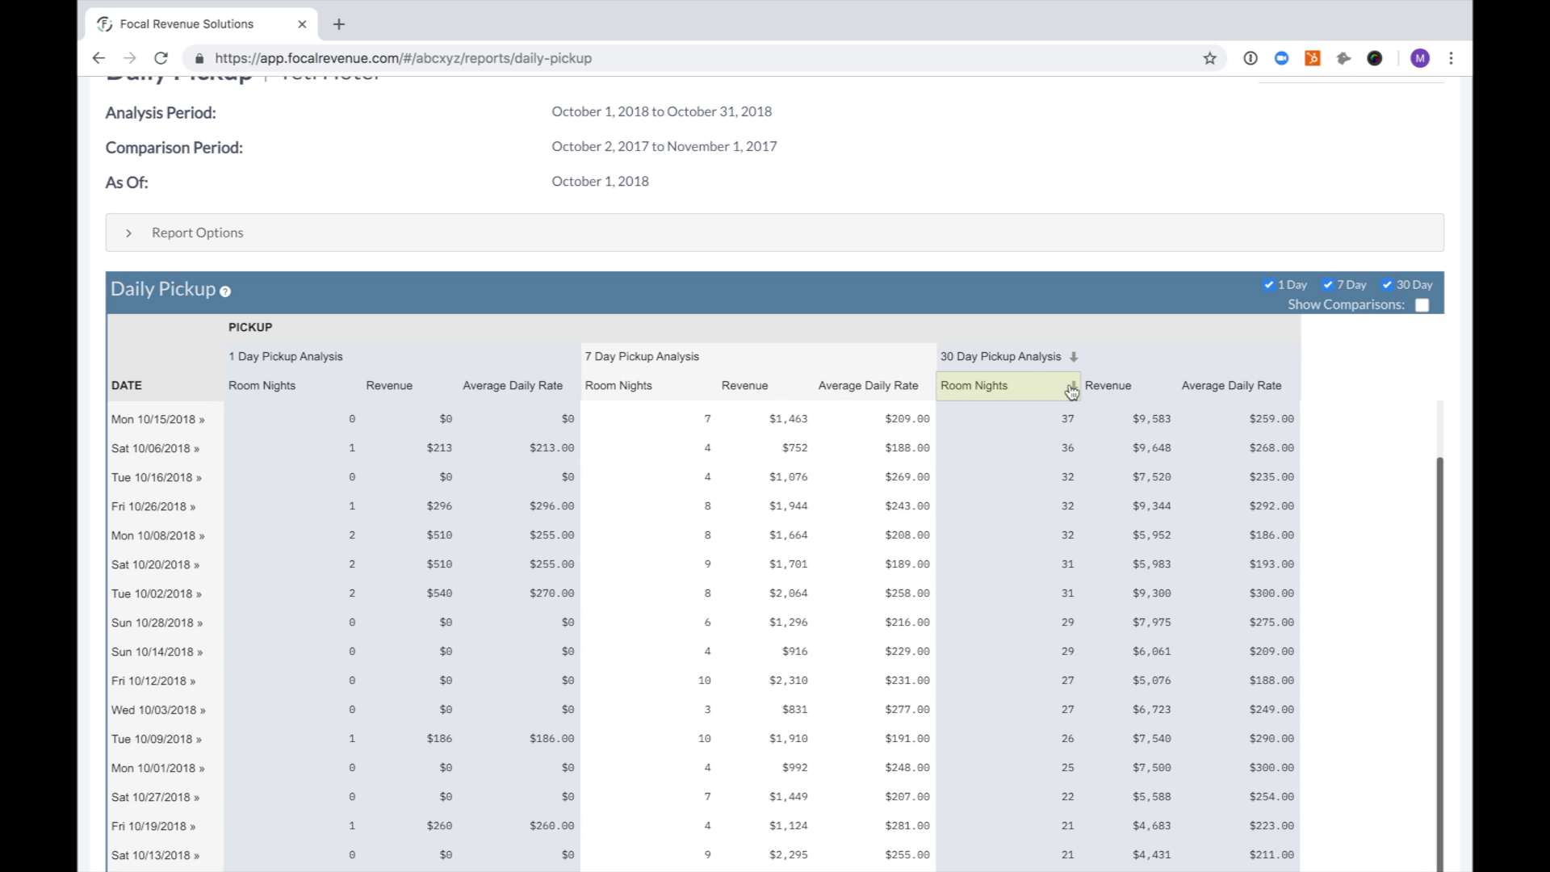
scroll(960, 556, "down", 3)
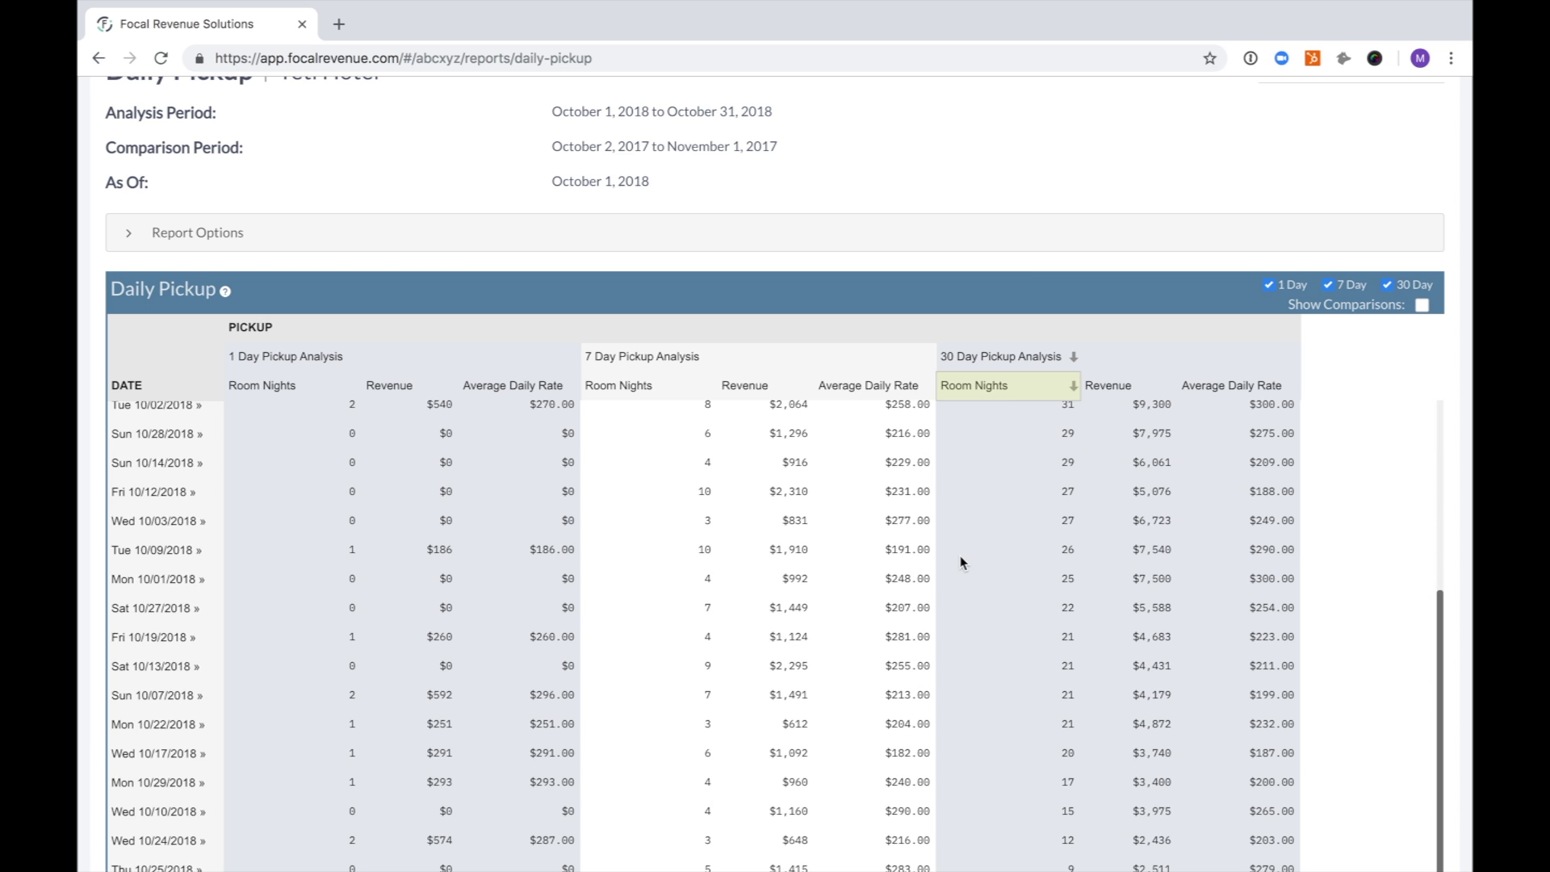
scroll(1029, 266, "down", 4)
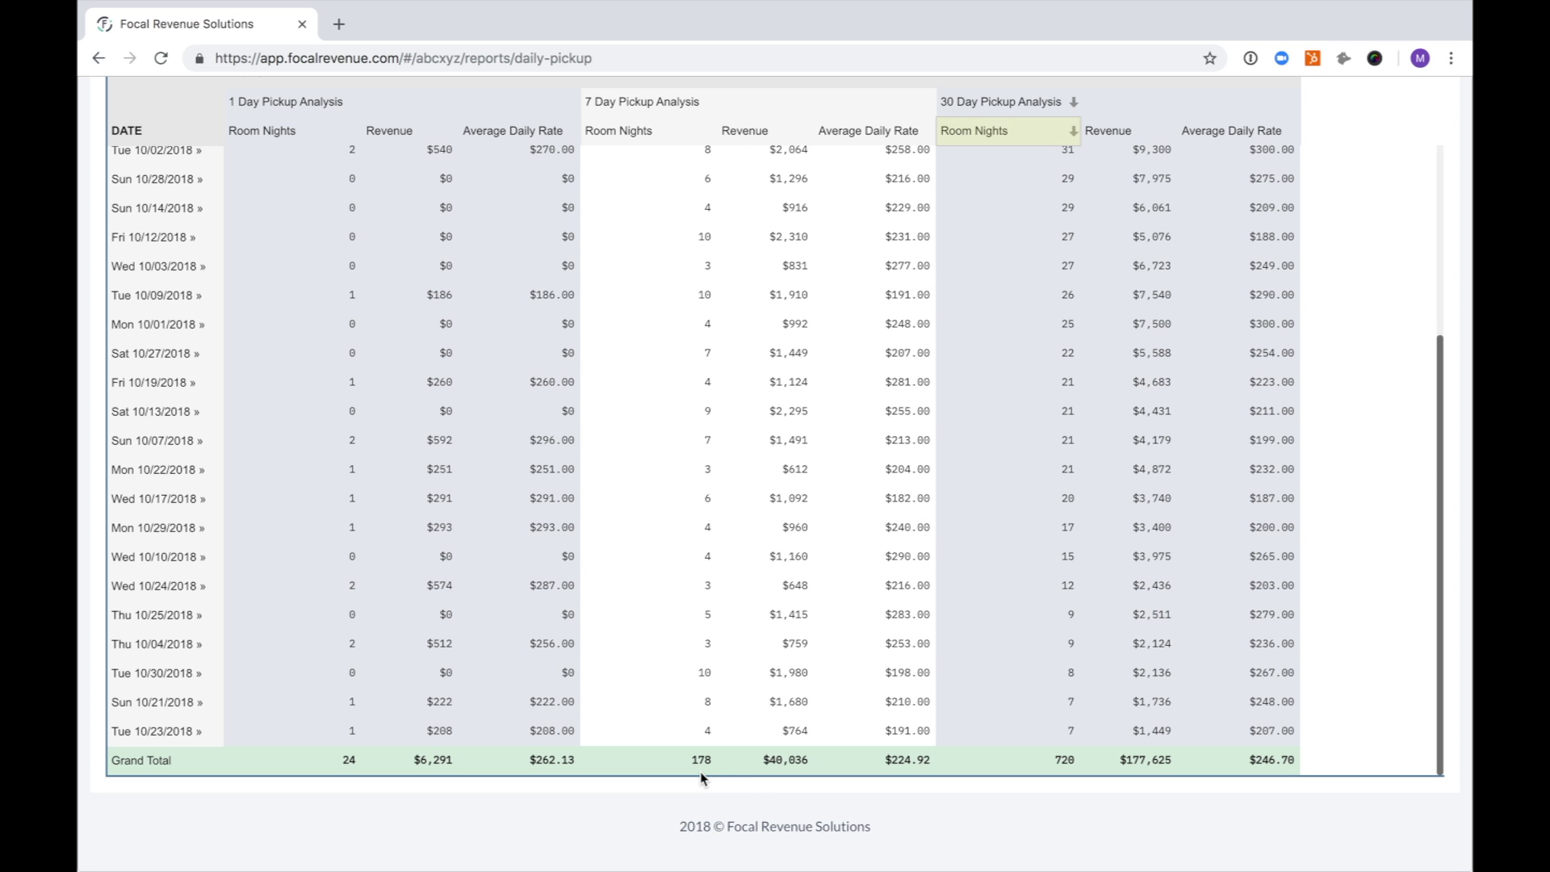
Turn on the comparisons for all pickup periods and review the 30-day analysis and comparison columns down to the grand totals
scroll(565, 513, "up", 5)
scroll(565, 529, "up", 3)
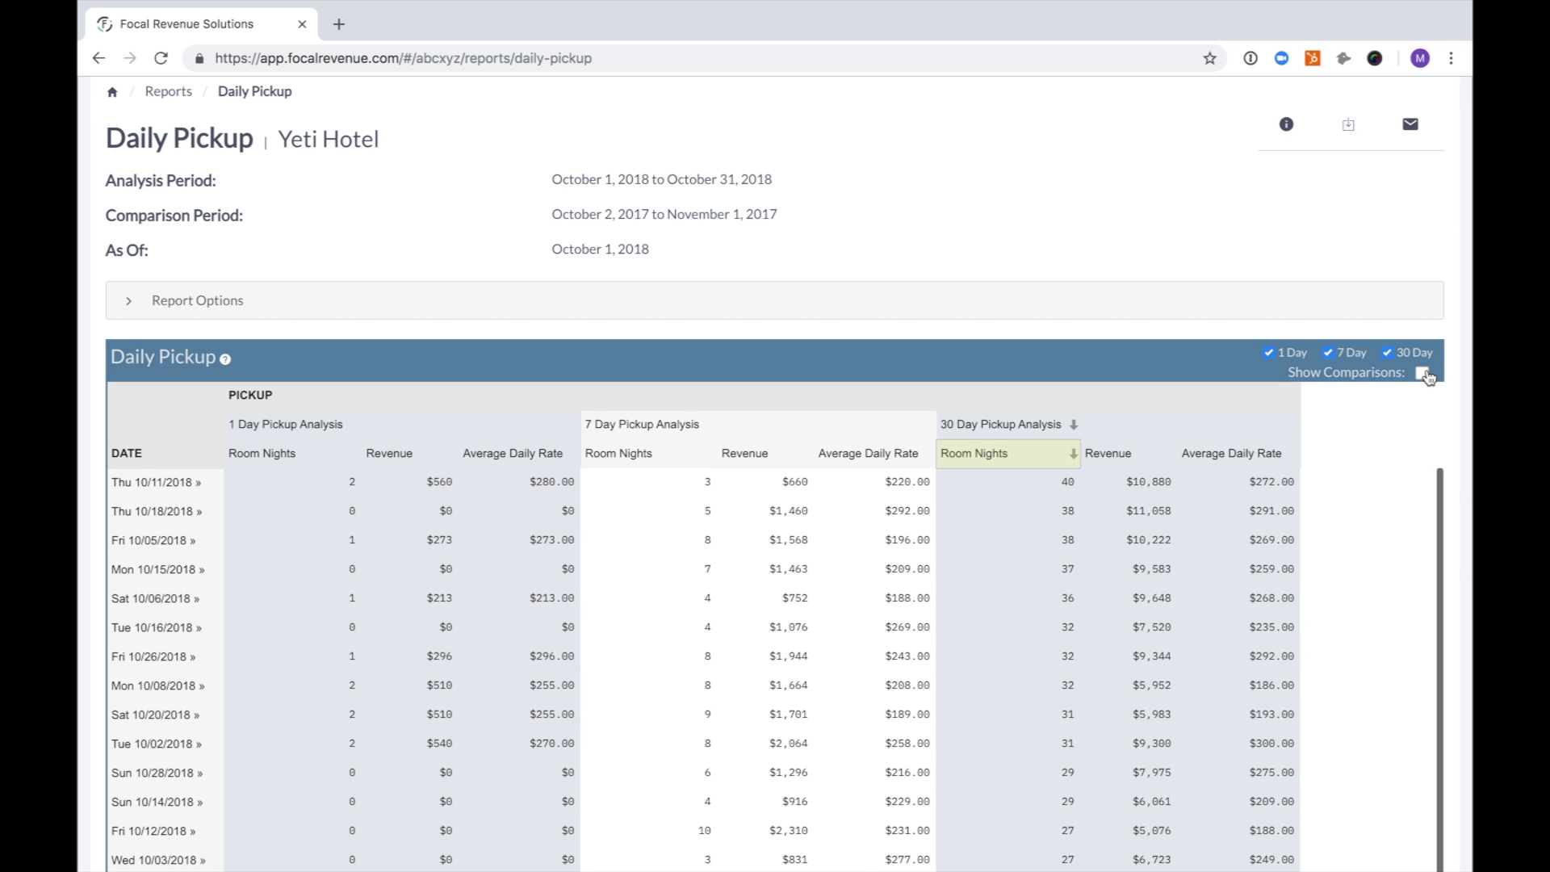
left_click(1423, 374)
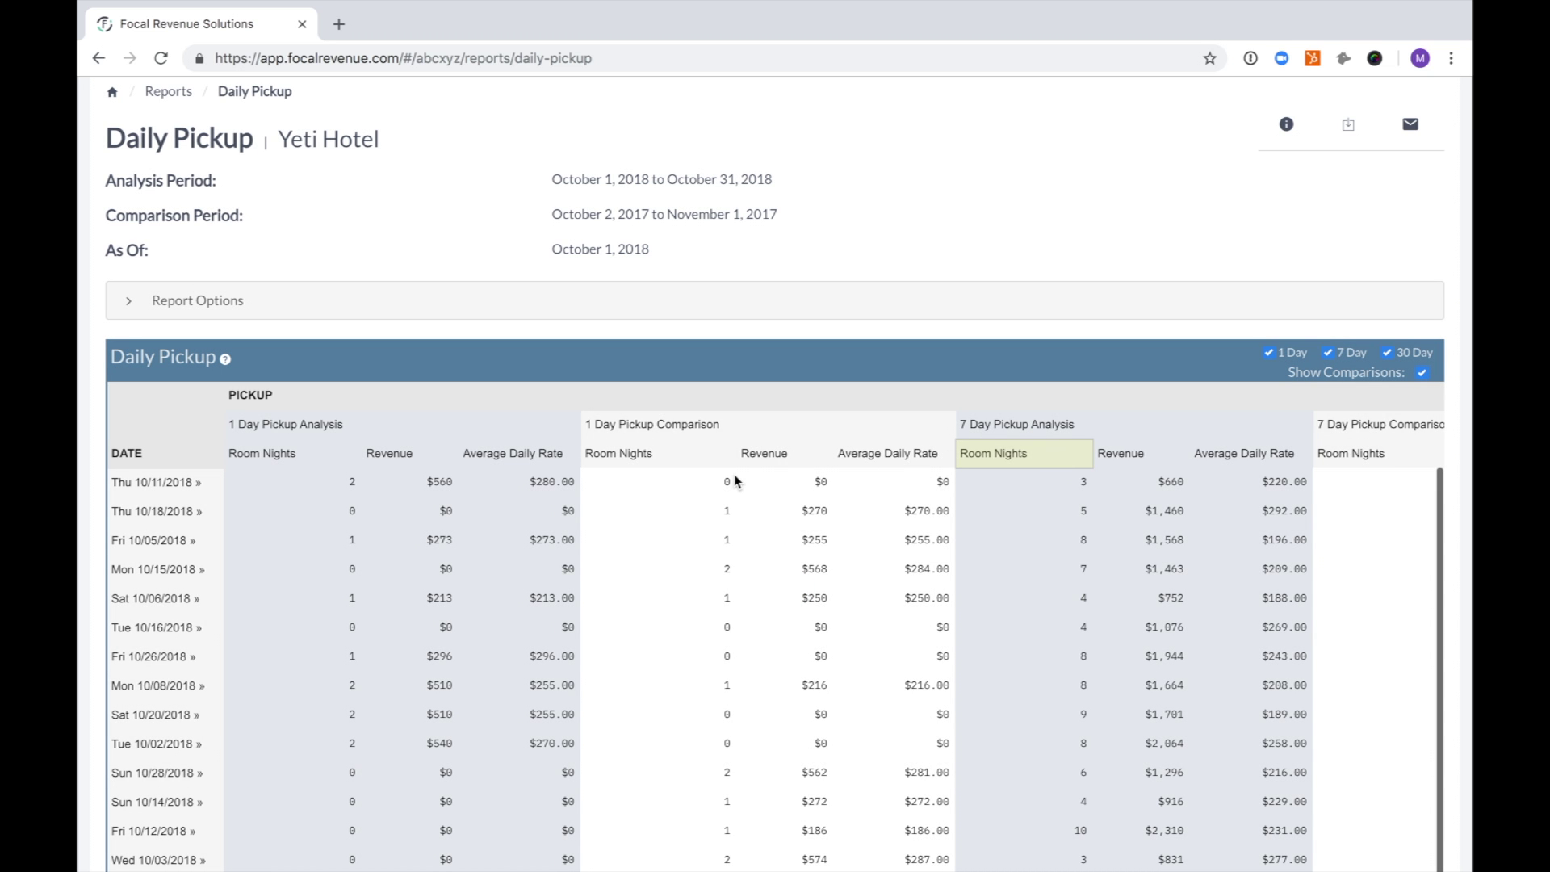
scroll(712, 573, "right", 10)
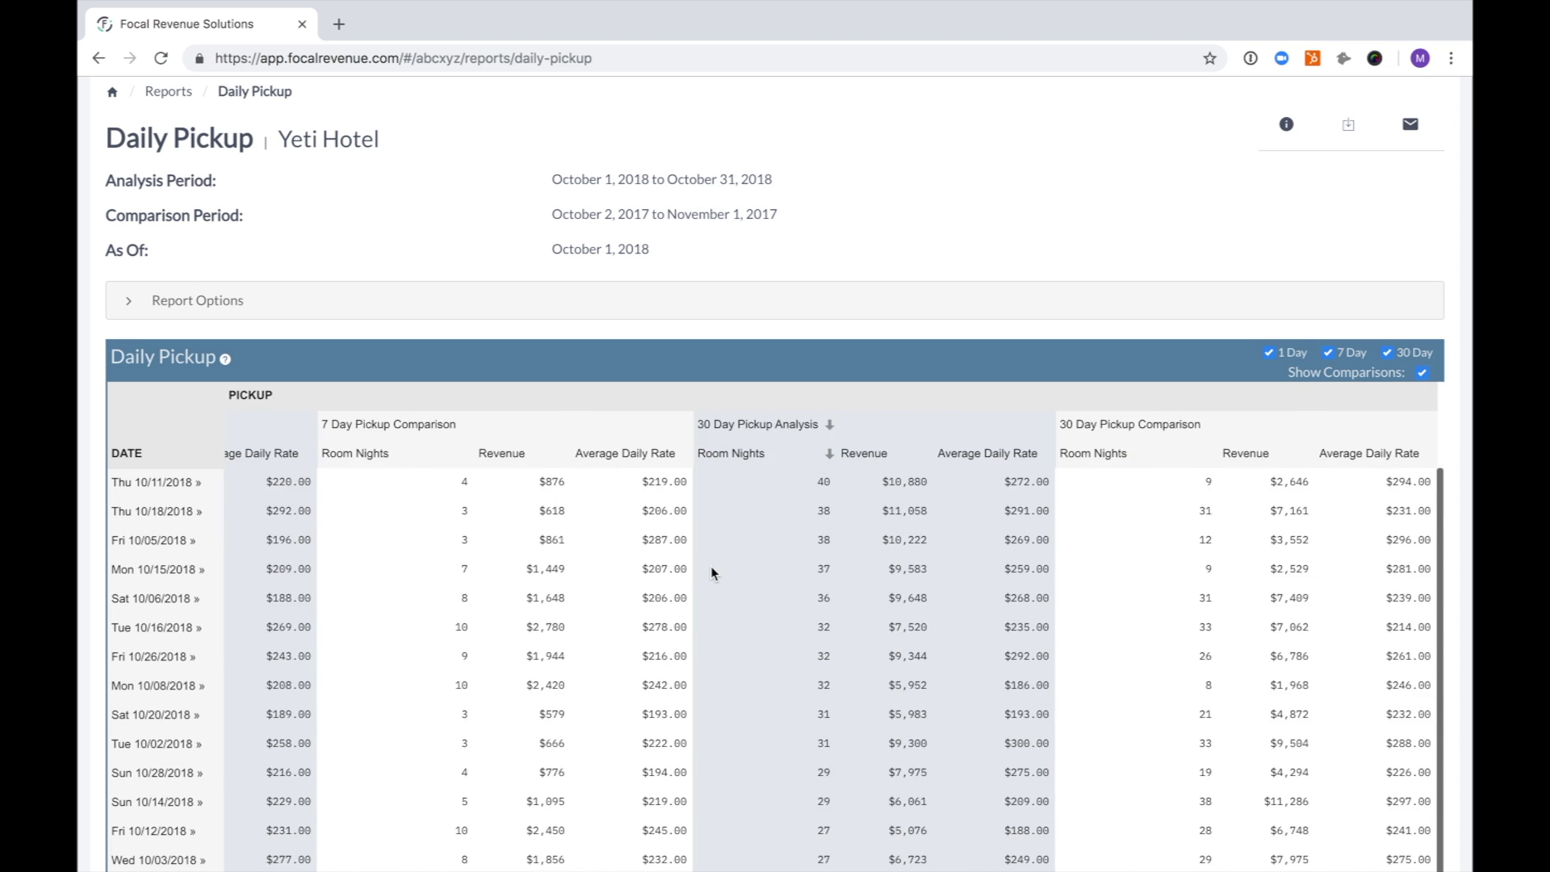
scroll(951, 577, "down", 2)
scroll(951, 579, "down", 3)
scroll(985, 356, "down", 2)
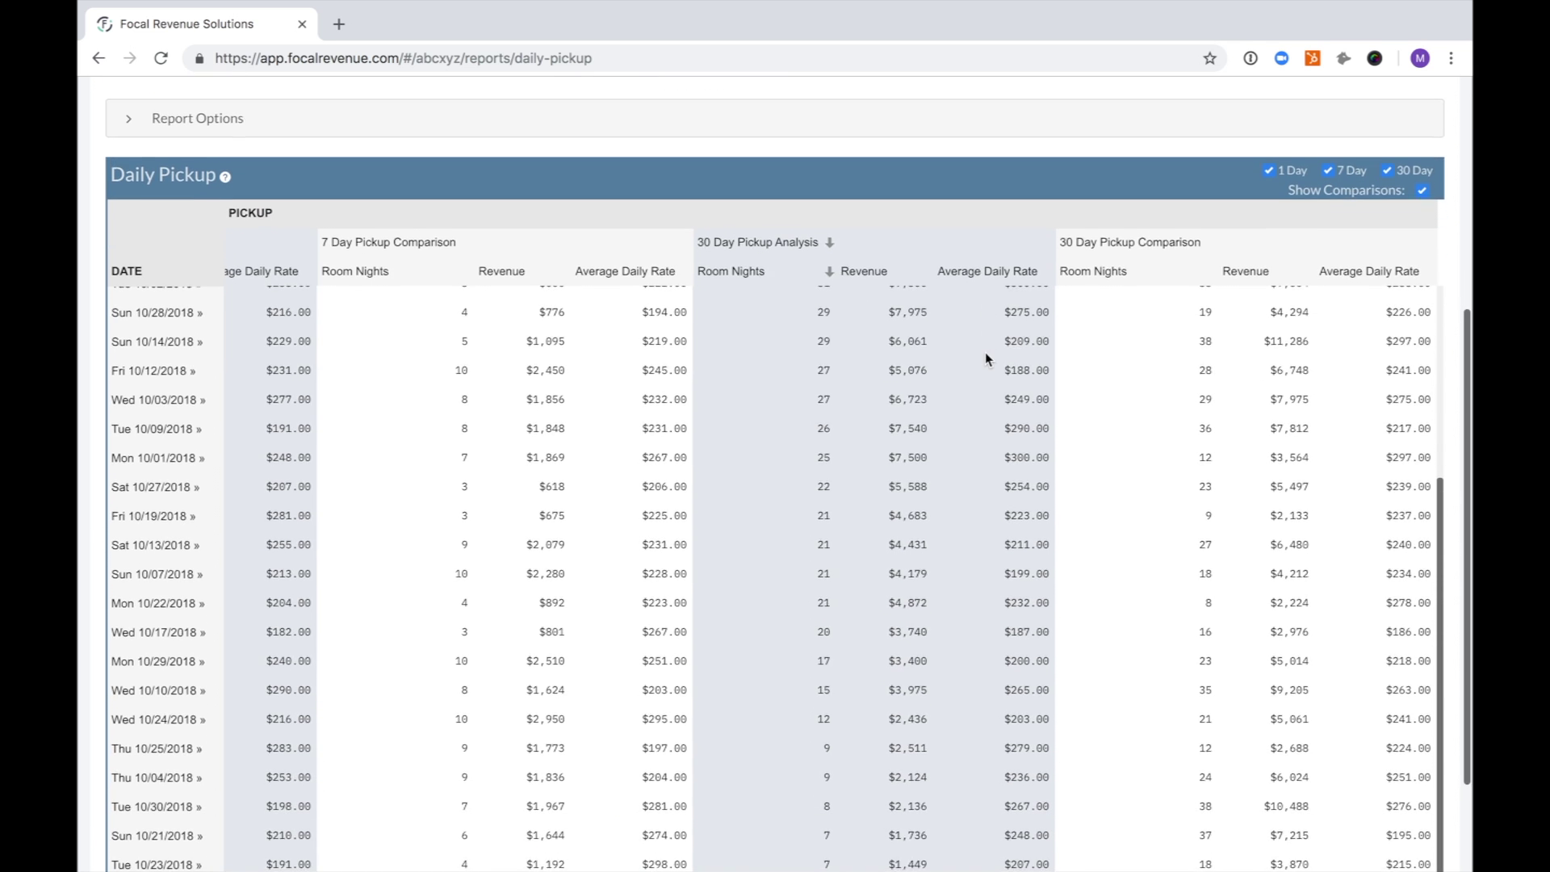
scroll(929, 581, "down", 2)
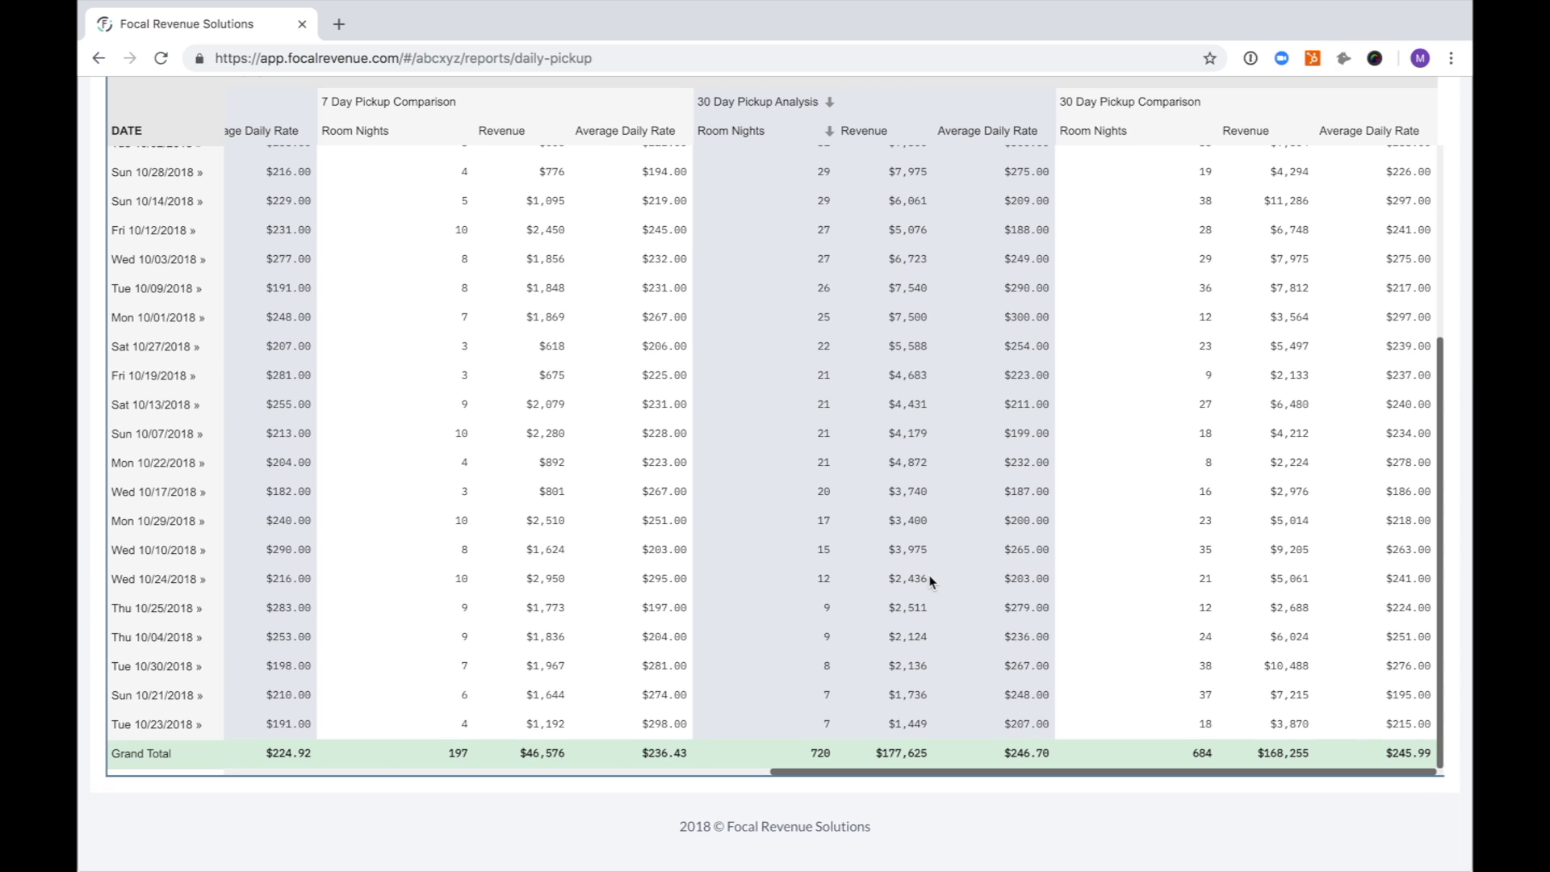
Sort the daily pickup table by room nights in the 7-day pickup comparison, highest first
scroll(1076, 633, "up", 3)
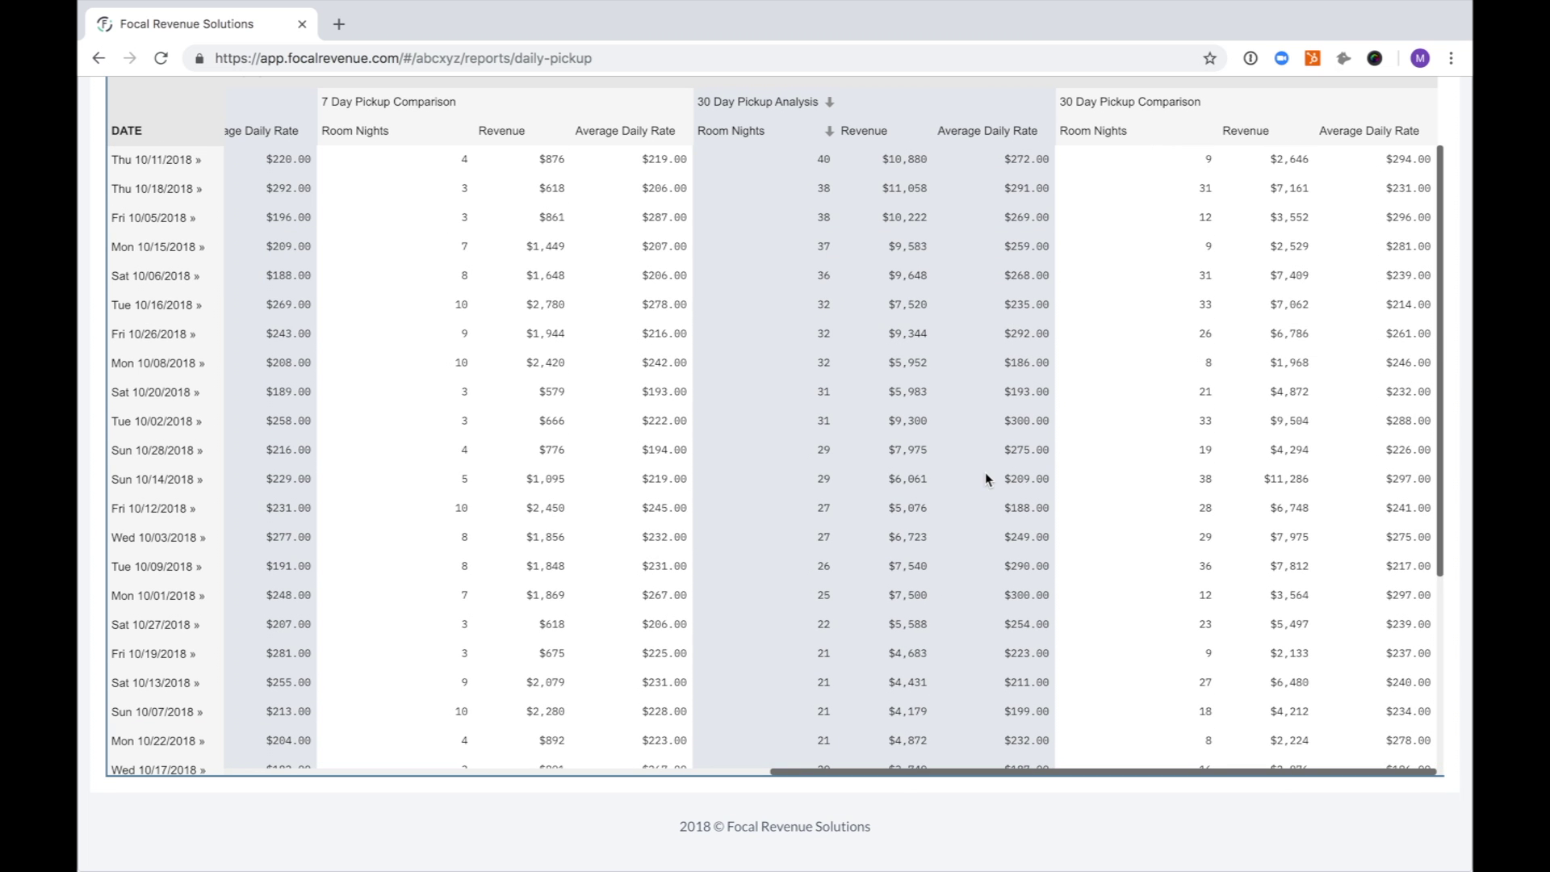
scroll(904, 117, "up", 2)
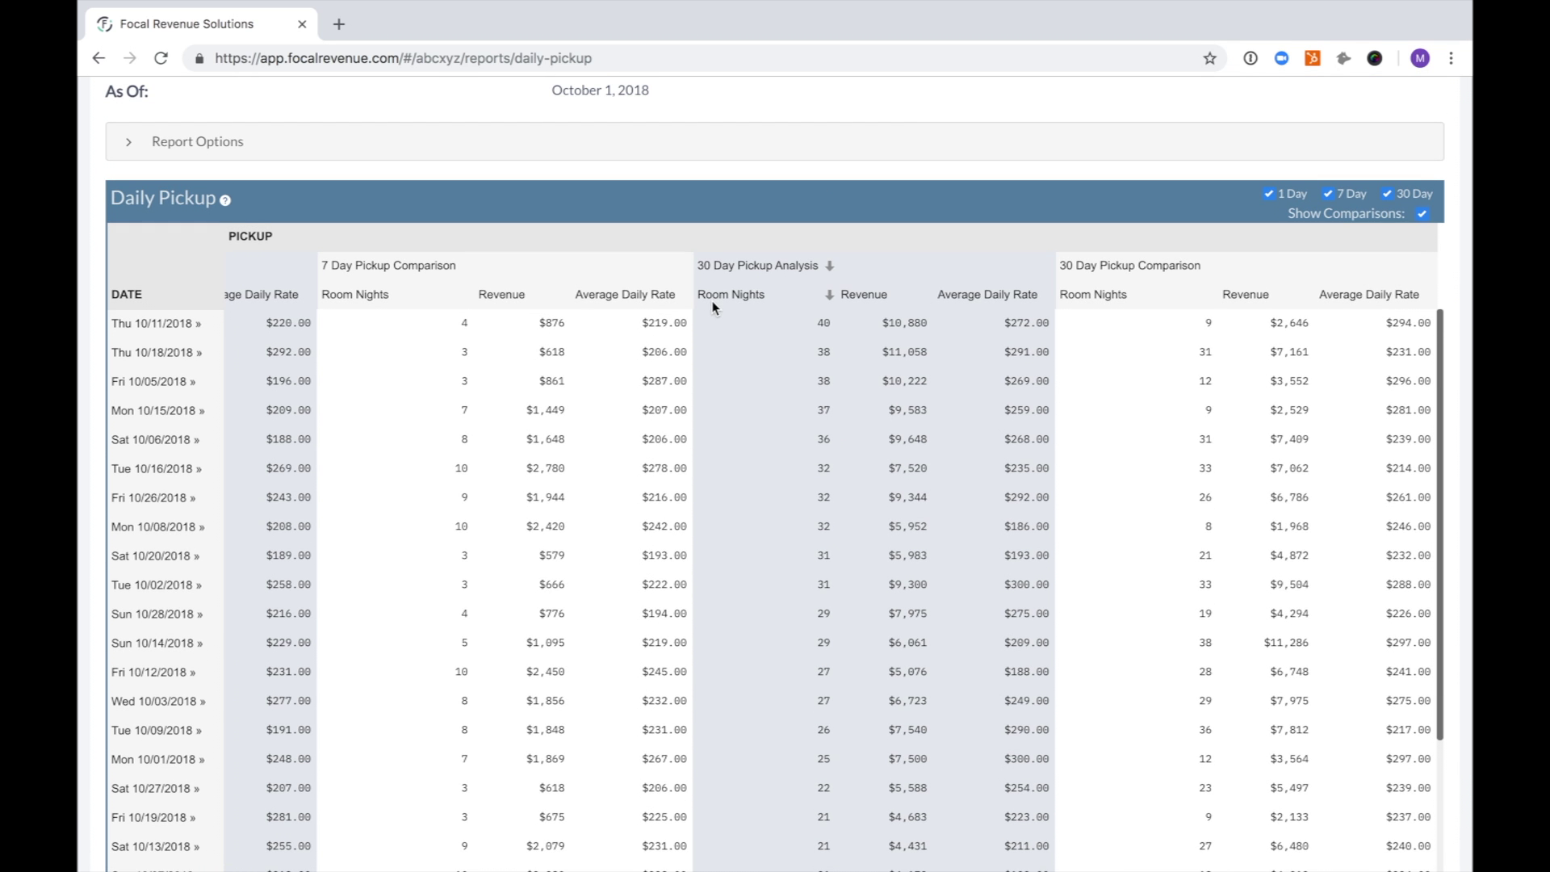
scroll(656, 331, "left", 2)
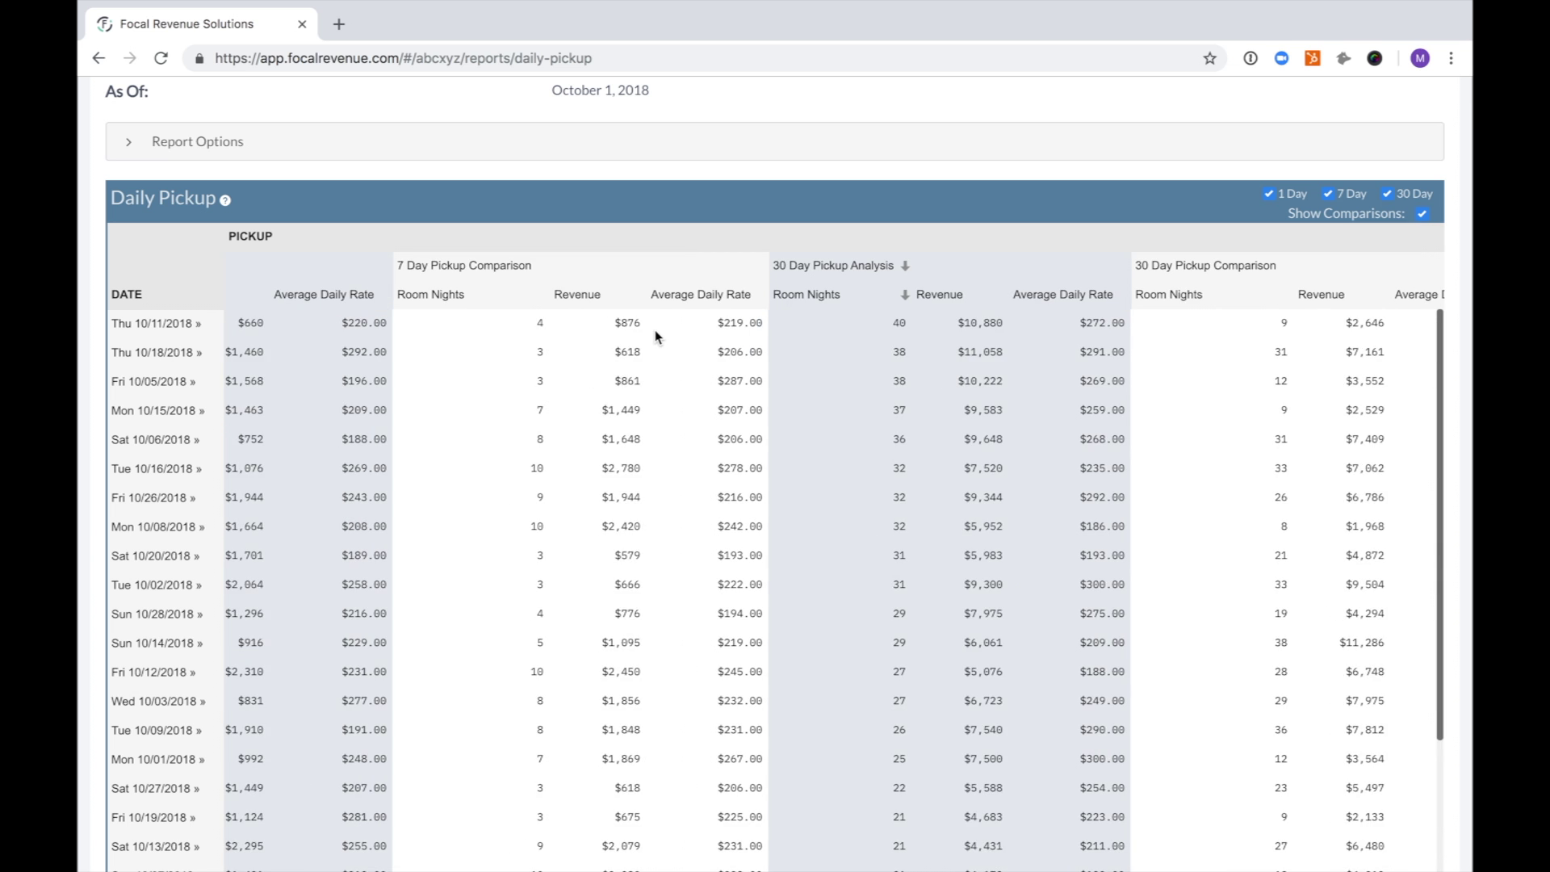
scroll(656, 331, "left", 5)
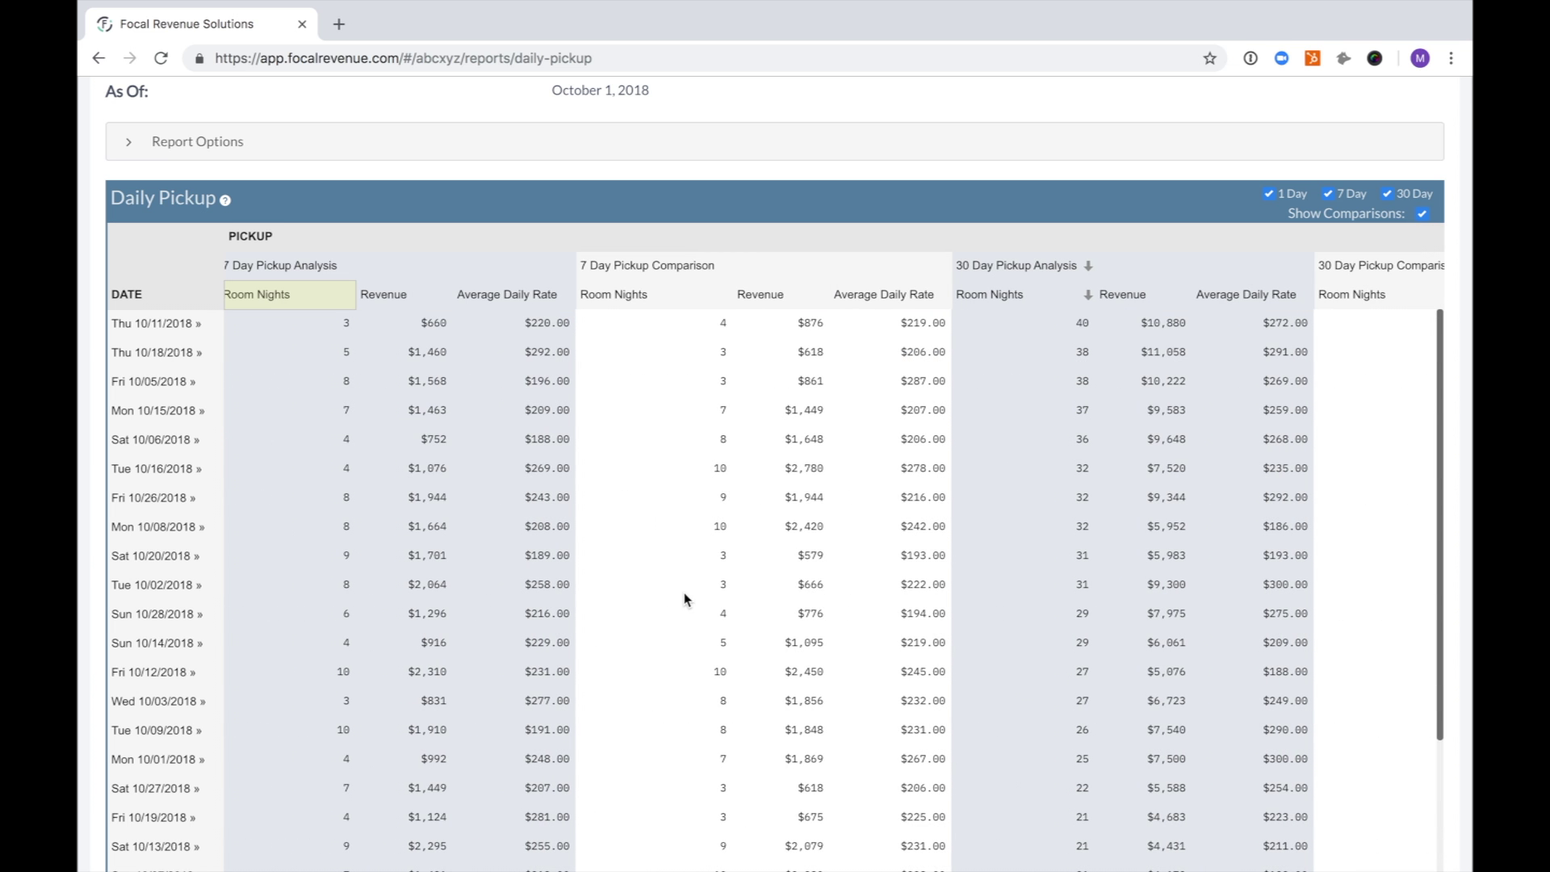
left_click(726, 297)
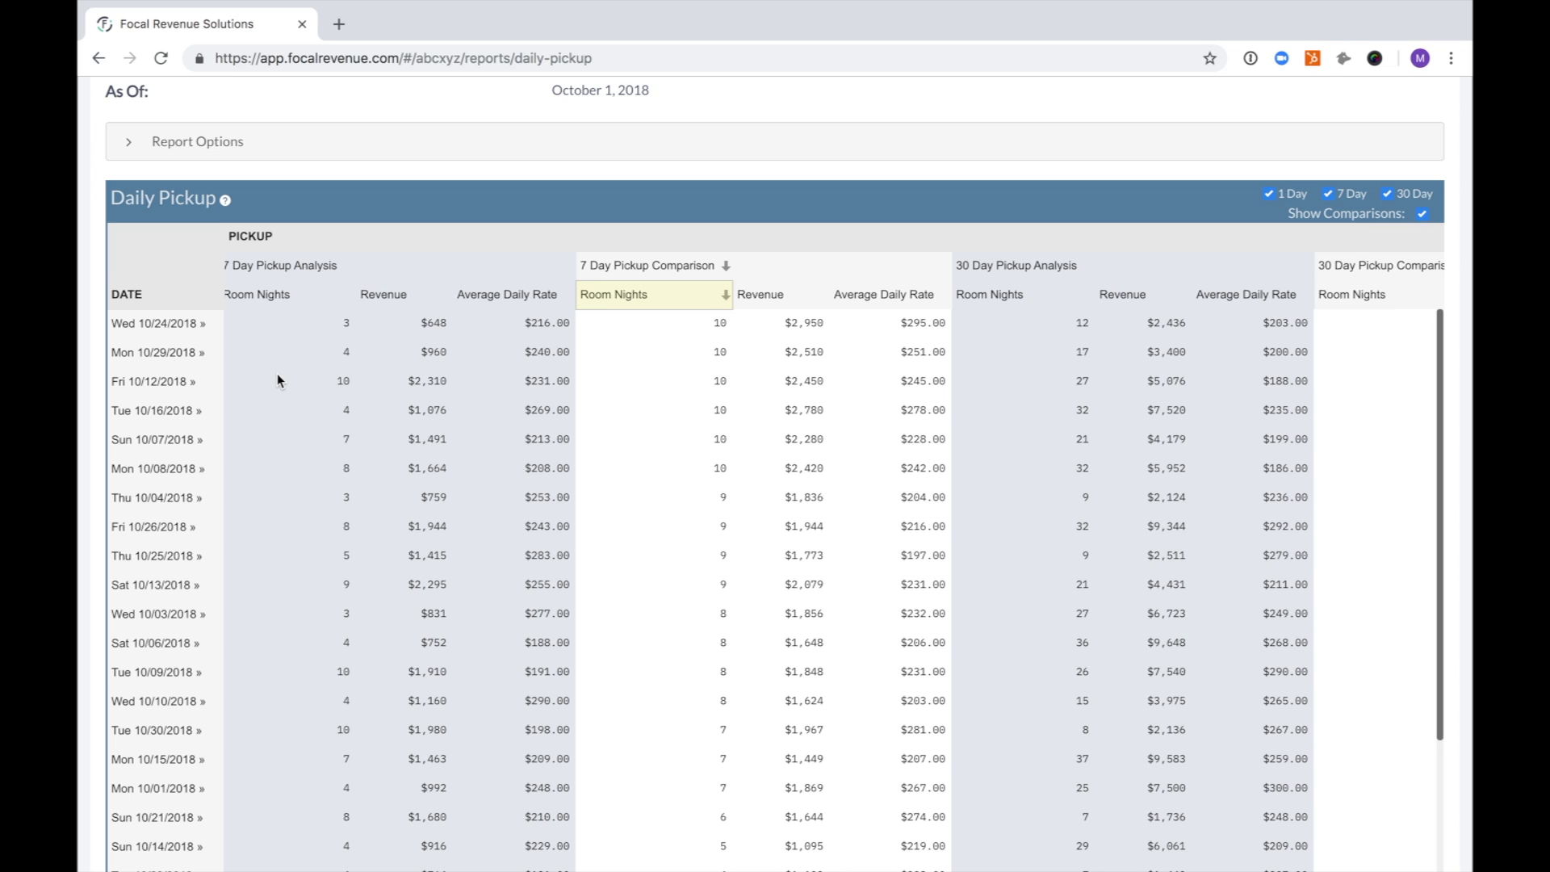
Open the pickup details for Wed 10/24/2018 and bring up the breakdown by market segment
left_click(206, 326)
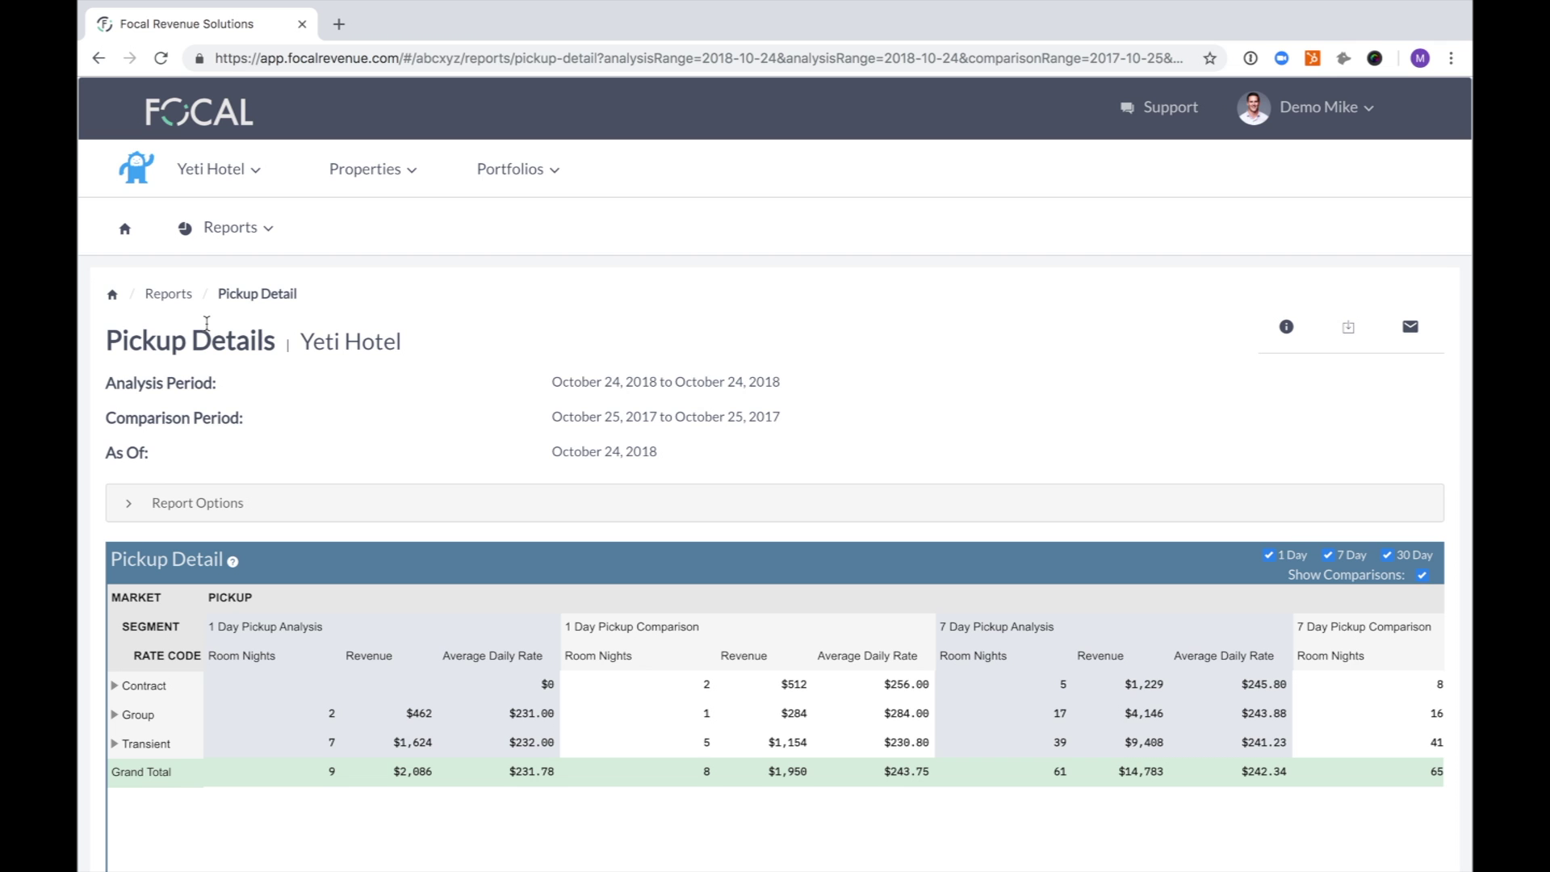
scroll(206, 323, "down", 1)
scroll(206, 323, "down", 3)
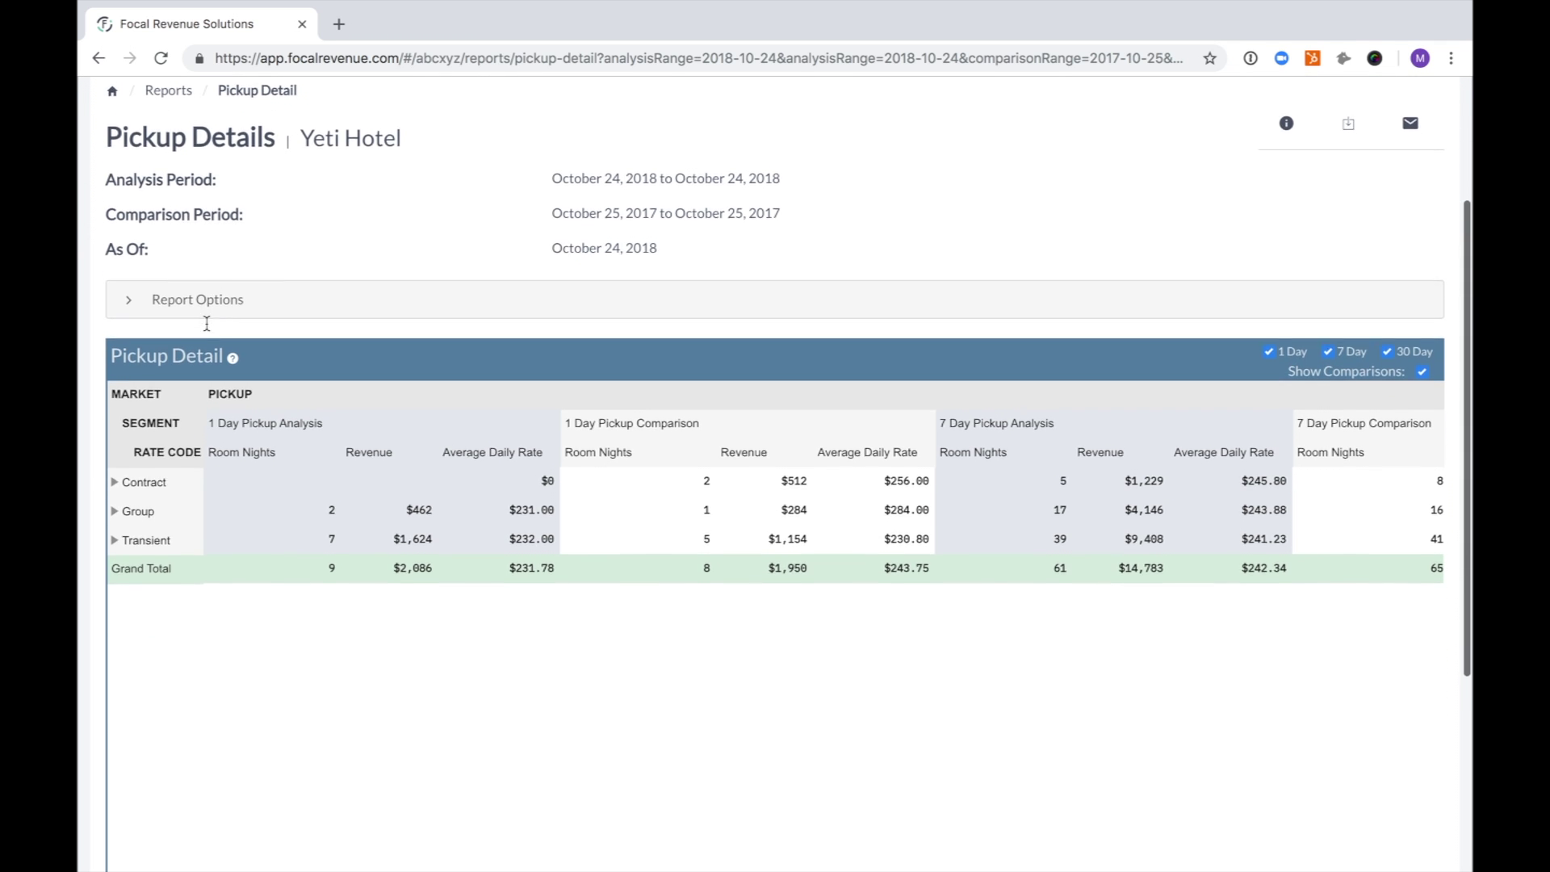
scroll(206, 323, "down", 1)
Expand the Transient market and its Promotions segment down to the individual rate codes
mouse_move(133, 452)
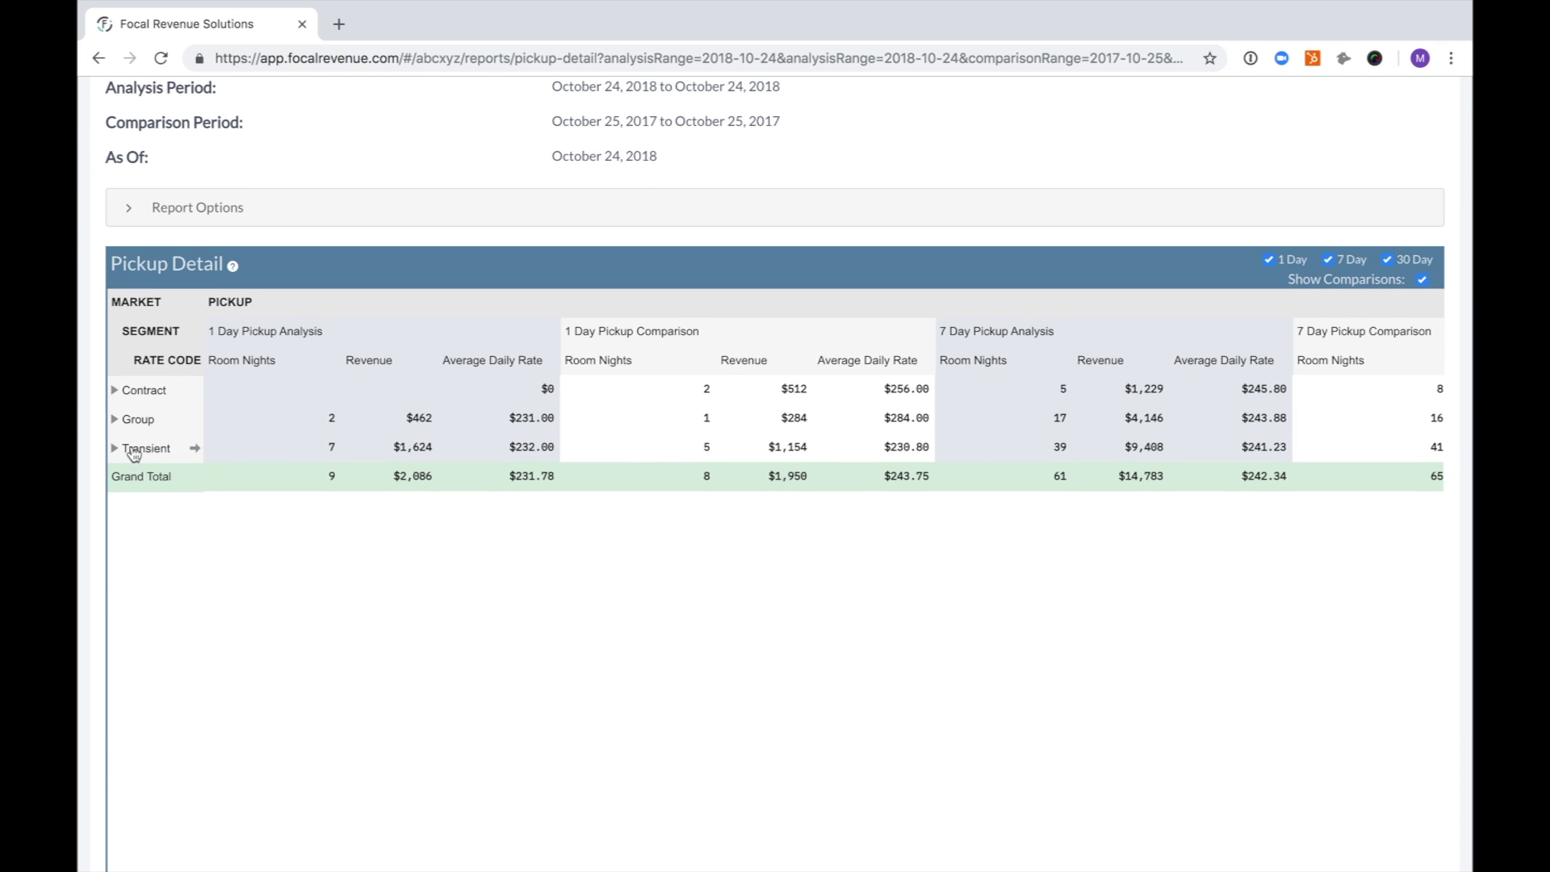
left_click(133, 453)
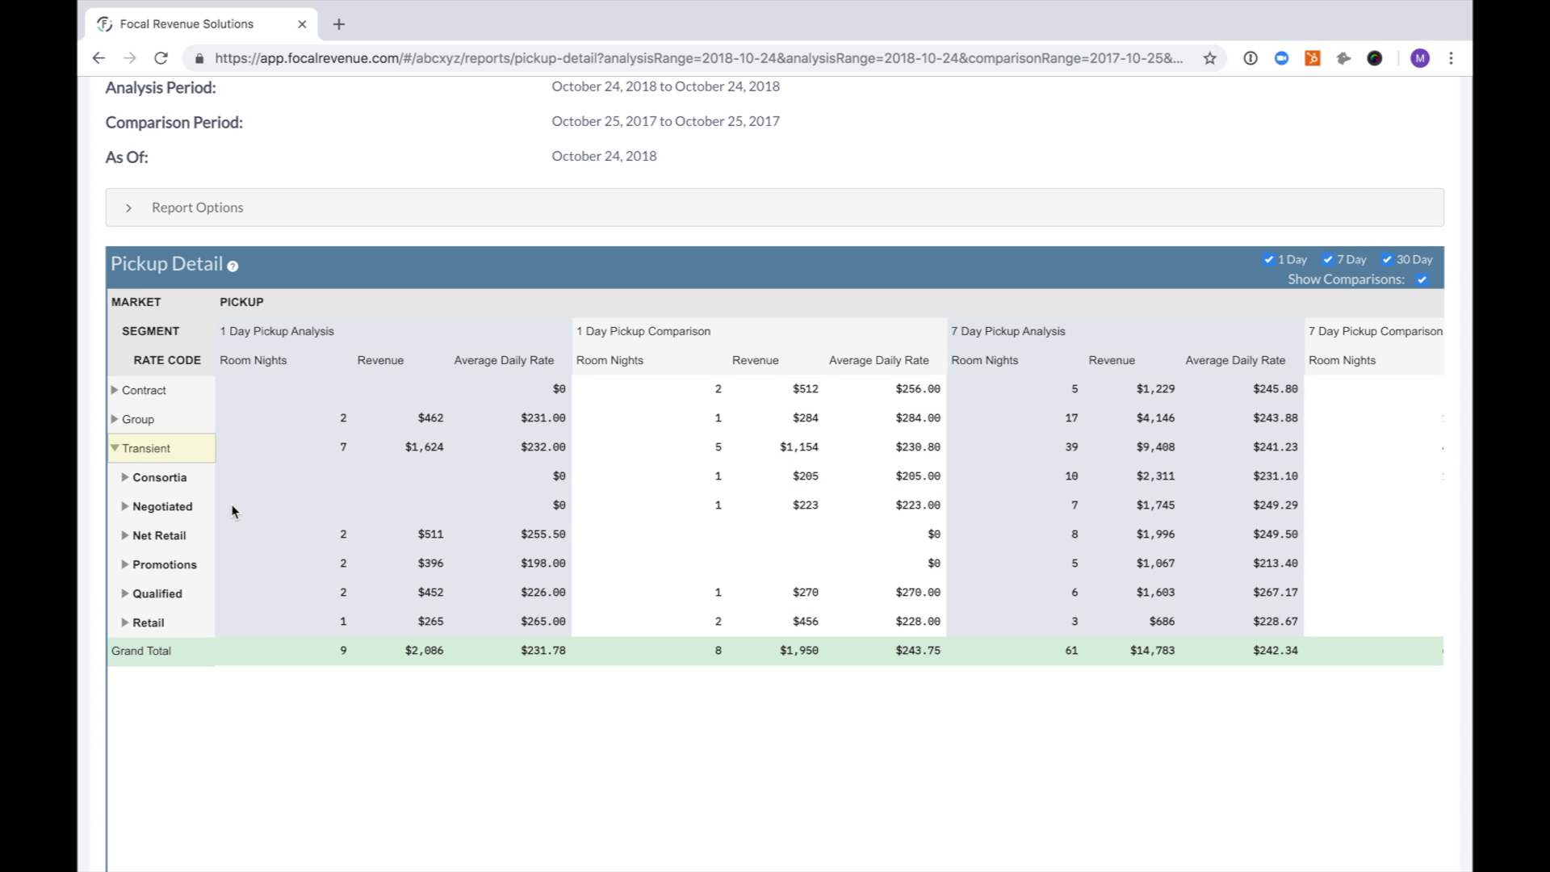
left_click(161, 575)
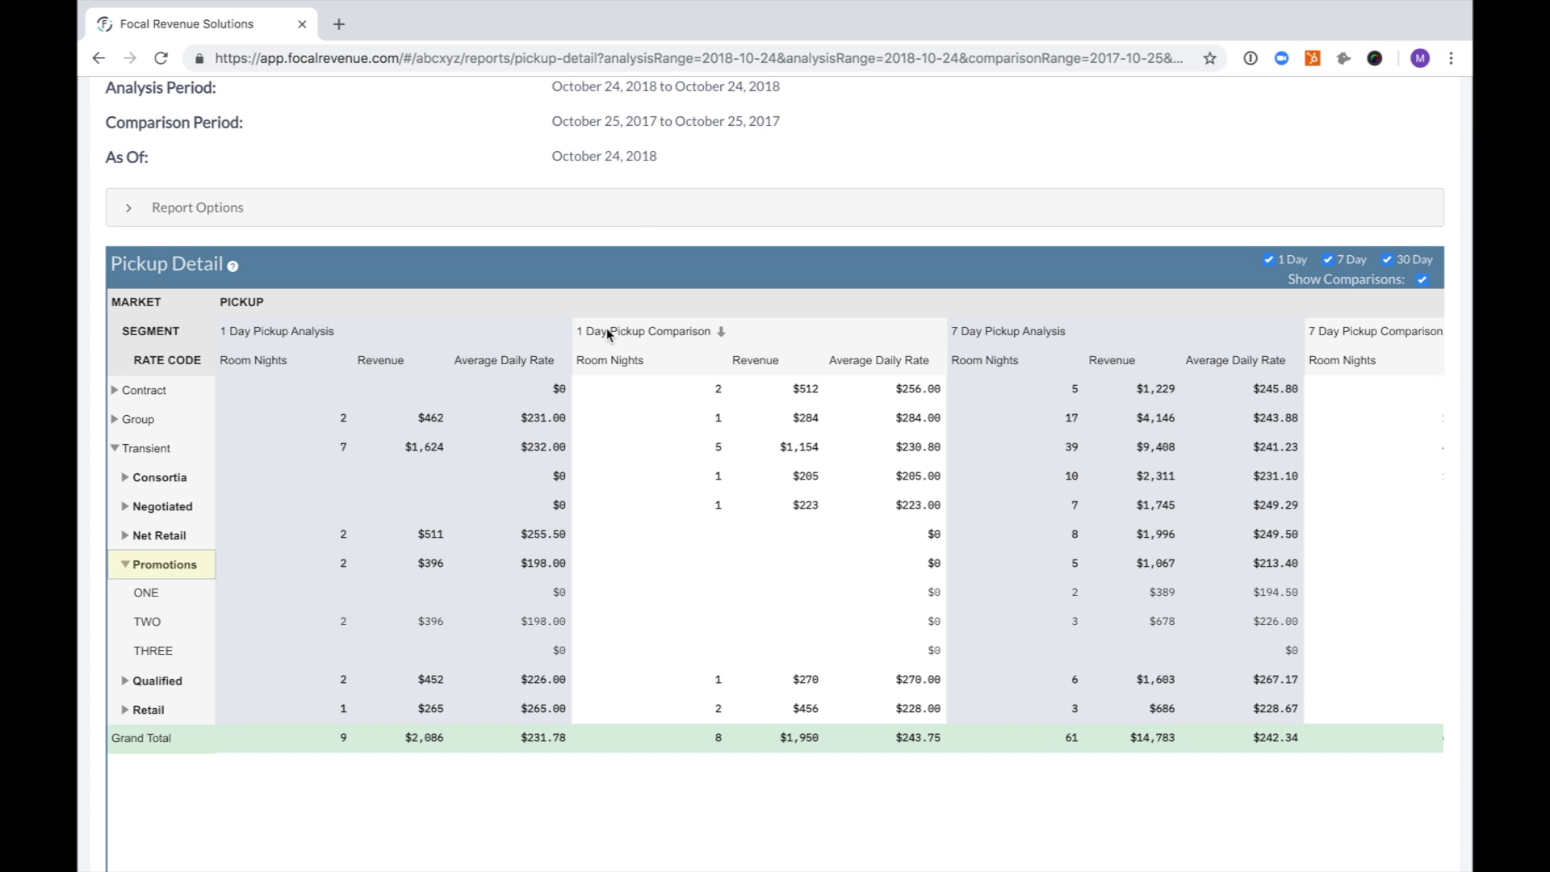
Start sharing the Pickup Details report by e-mail and select the recipient's address
scroll(644, 214, "up", 4)
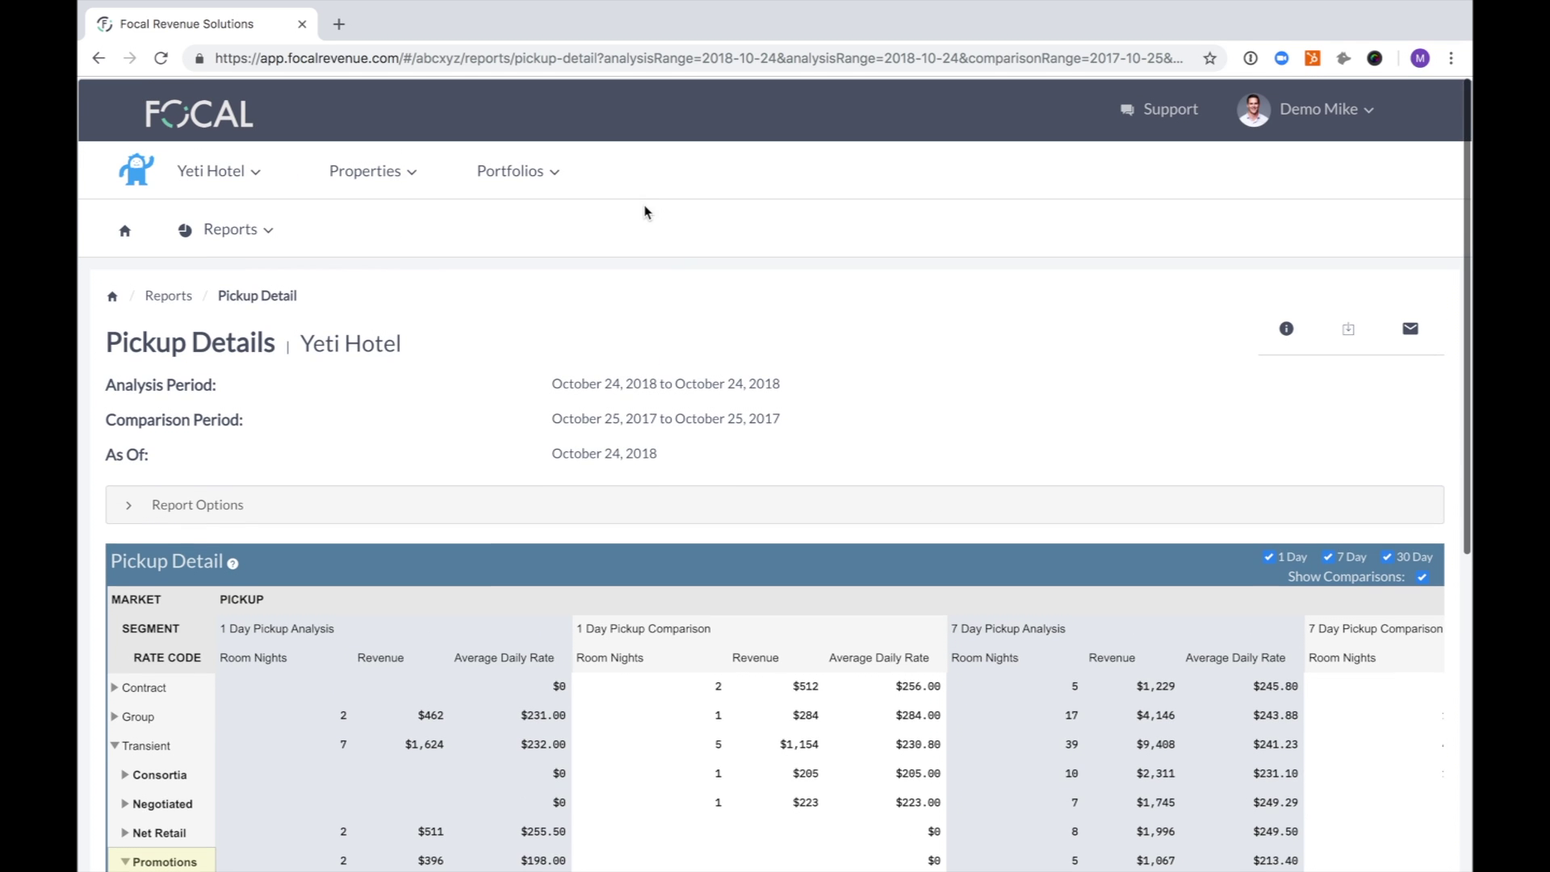
left_click(1411, 328)
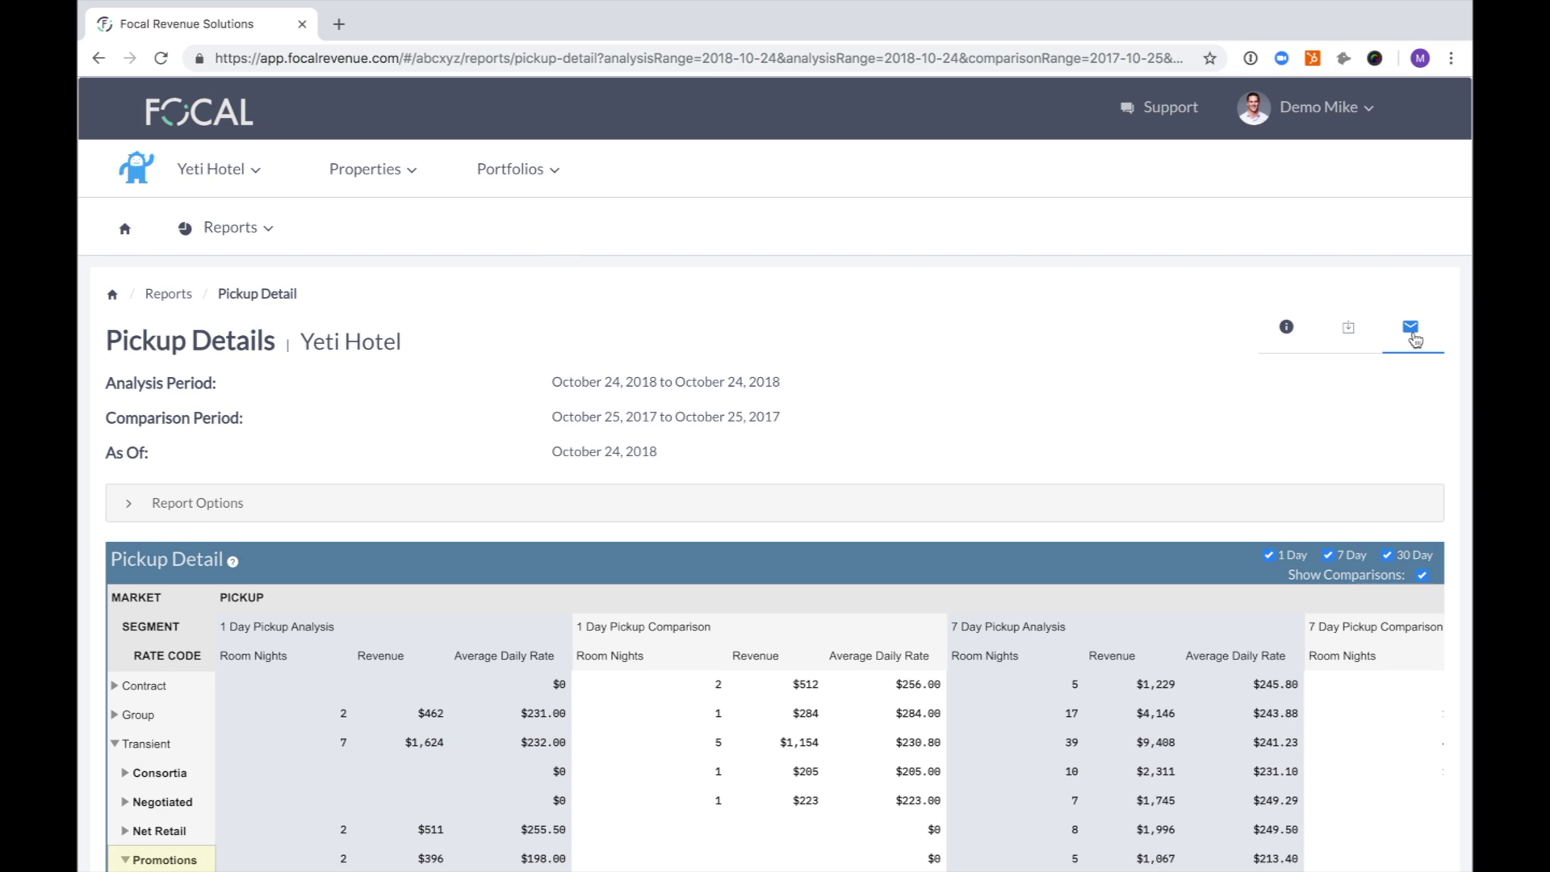
left_click(831, 253)
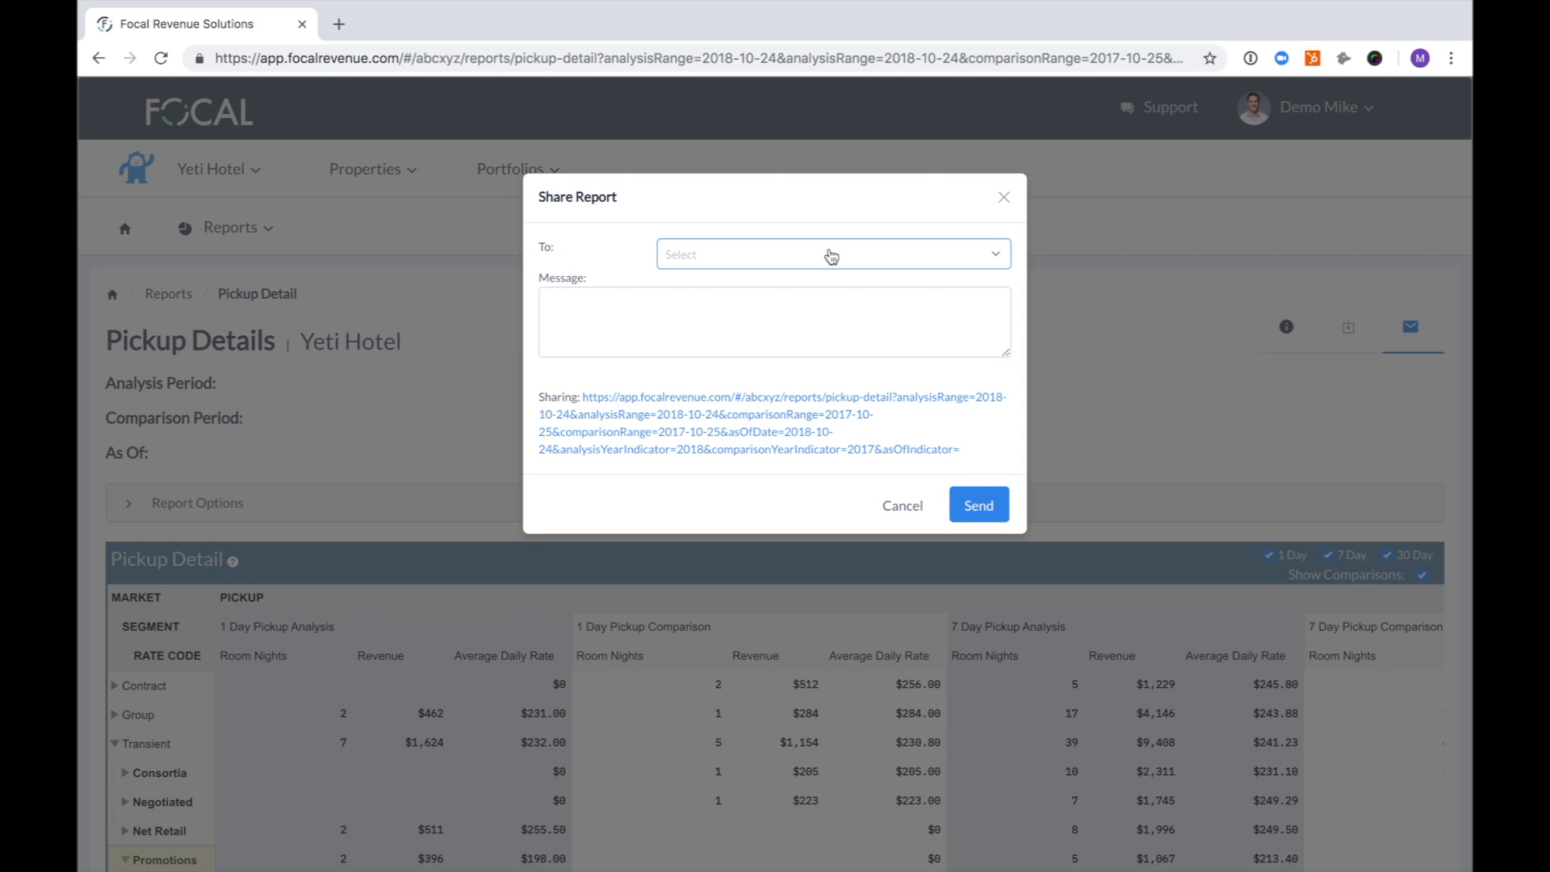
left_click(766, 321)
Enter the share message "Looks like the production for retail rate plans is about in line with expectation, but promotions aren't performing well"
left_click(642, 314)
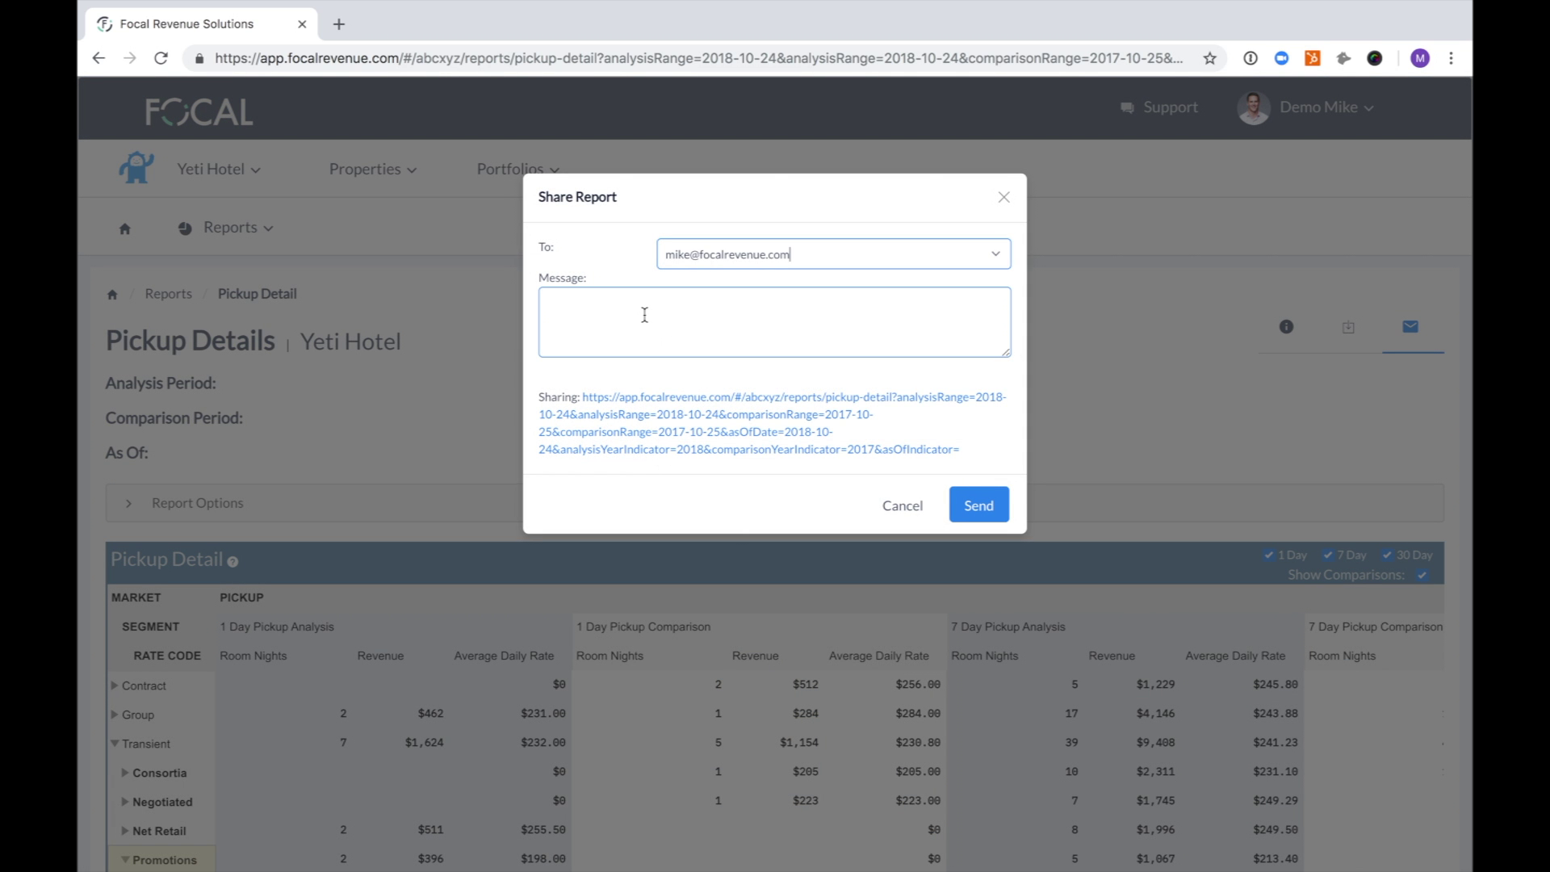
type("Look")
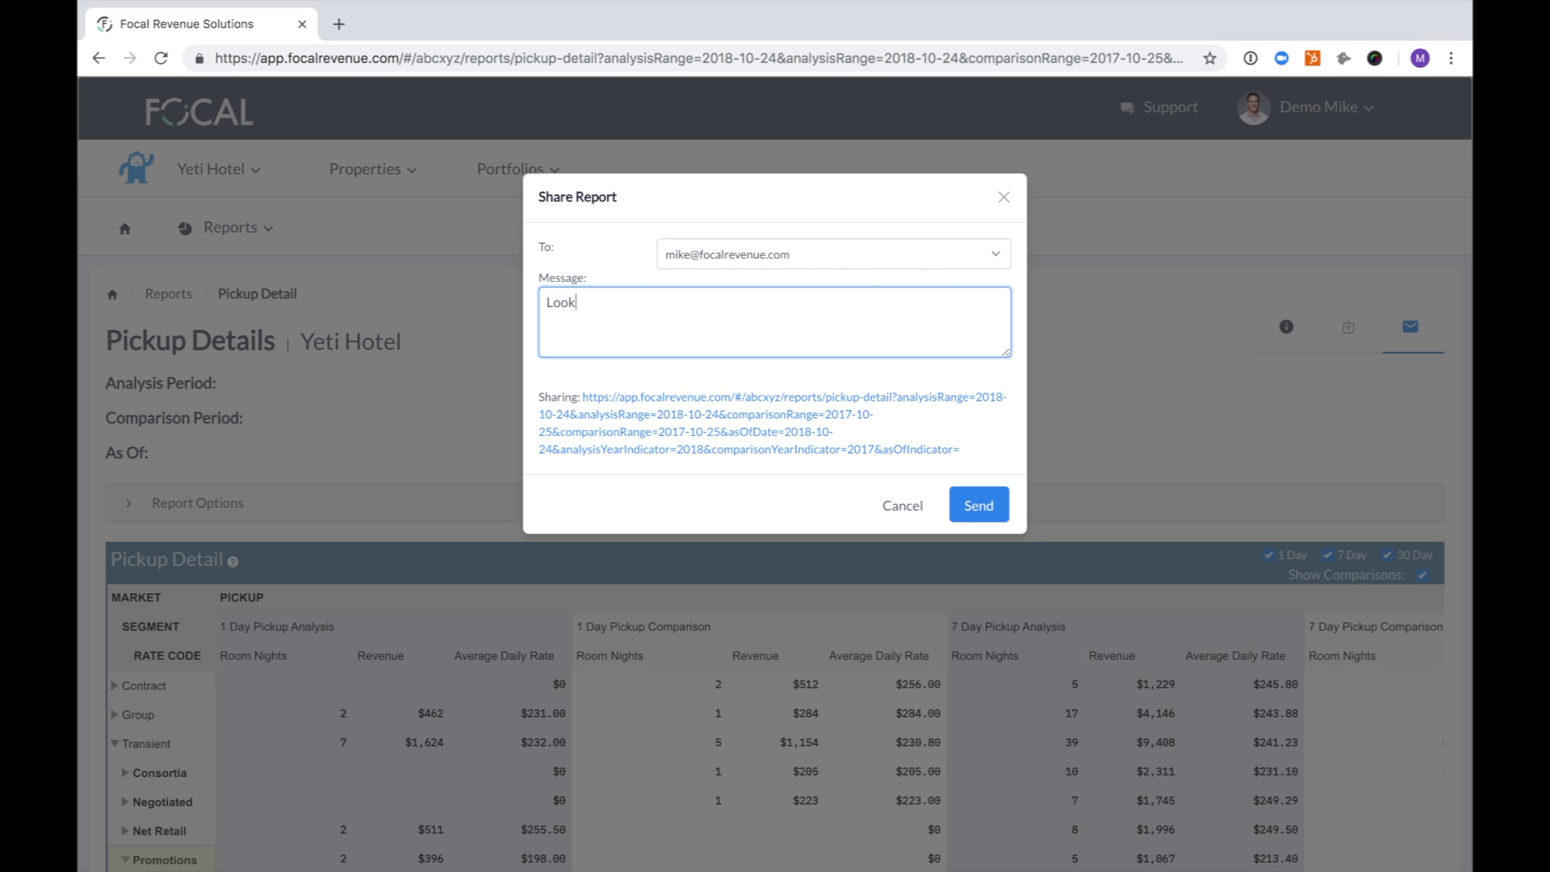
type("s like the production for retail rate plans is about in line with expectation, but promotions ar")
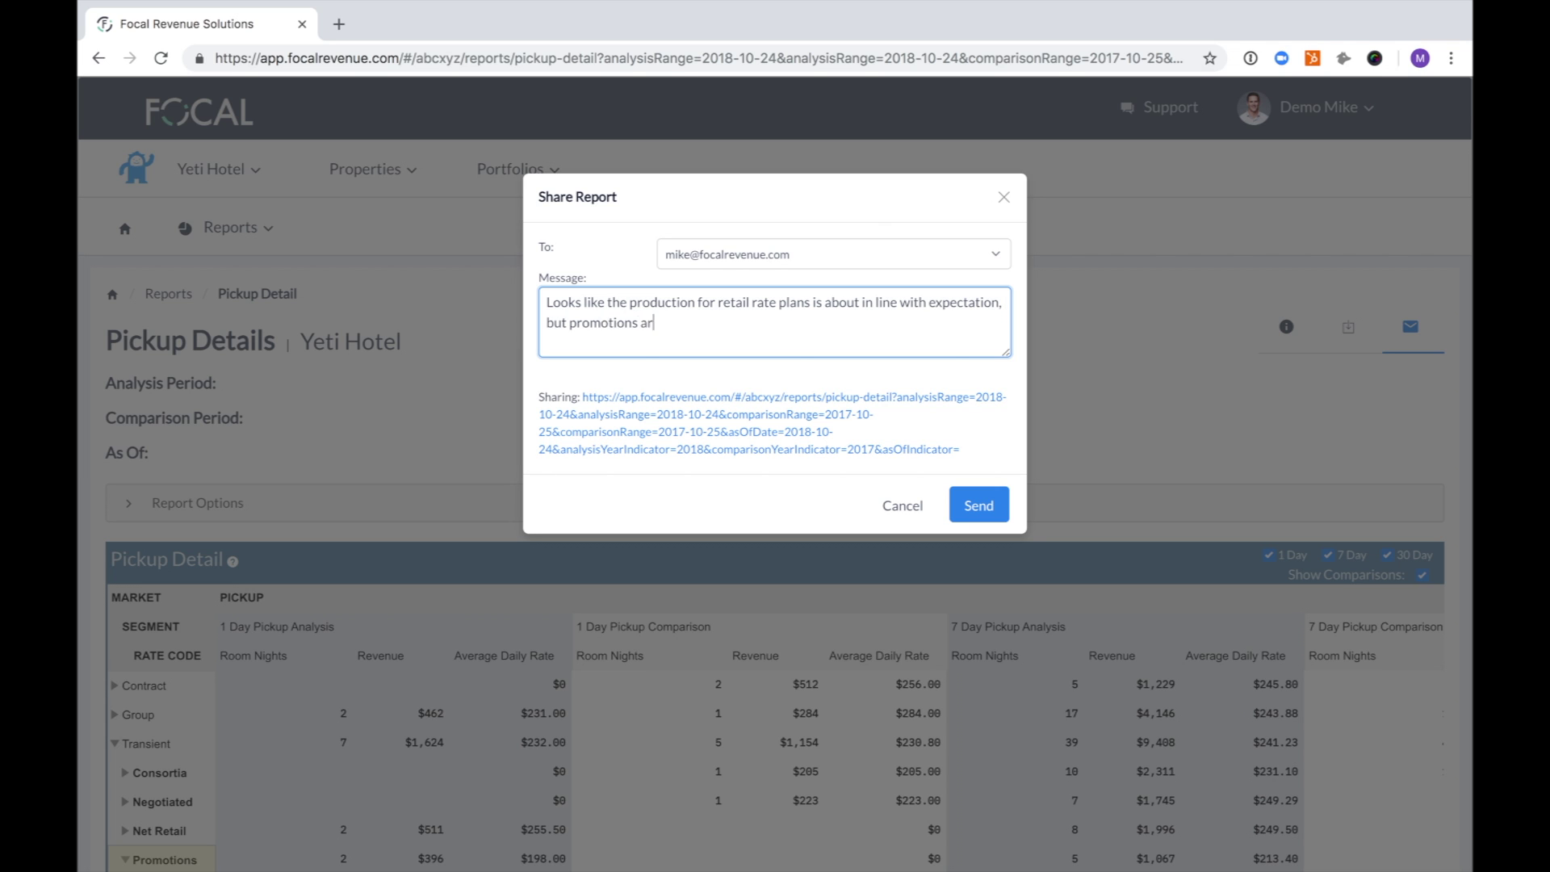
type("en't performing well")
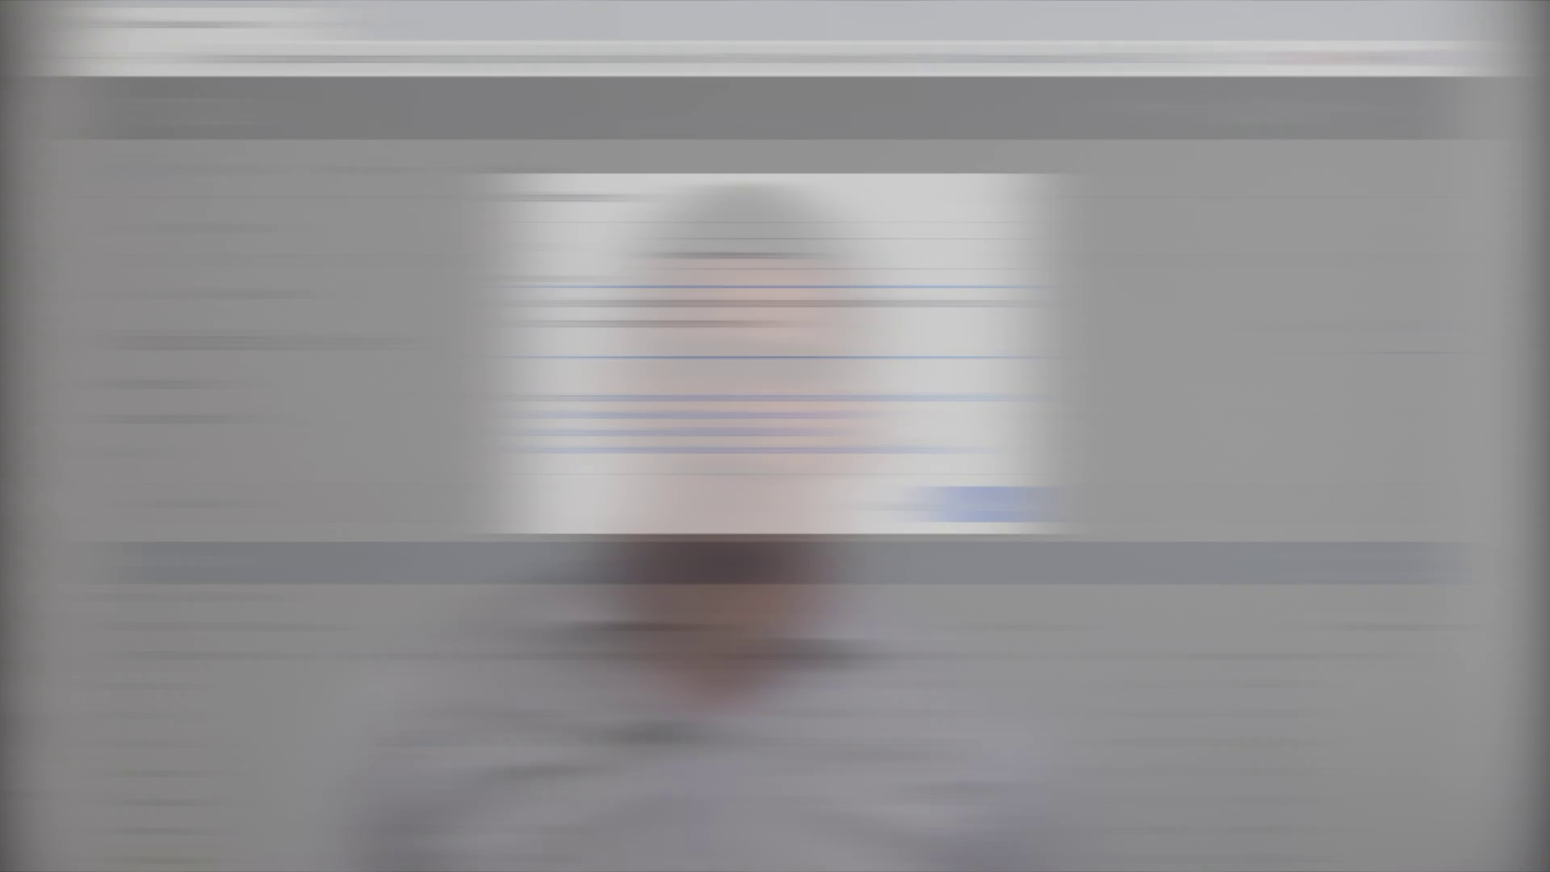